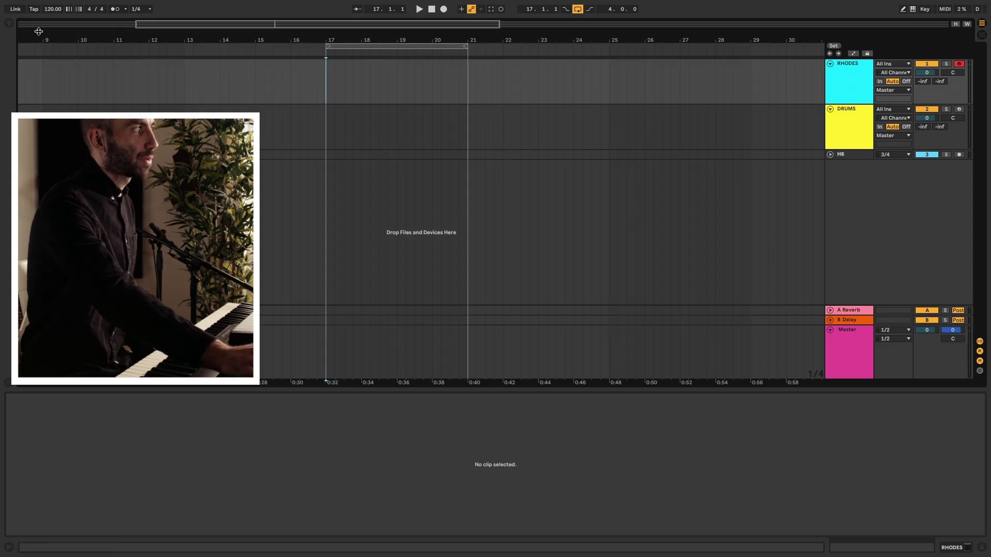
Step: Turn on the metronome, record a four-bar chord part on the RHODES track from bar 17, and open the recorded clip's notes
{"action": "left_click", "coordinate": [114, 9]}
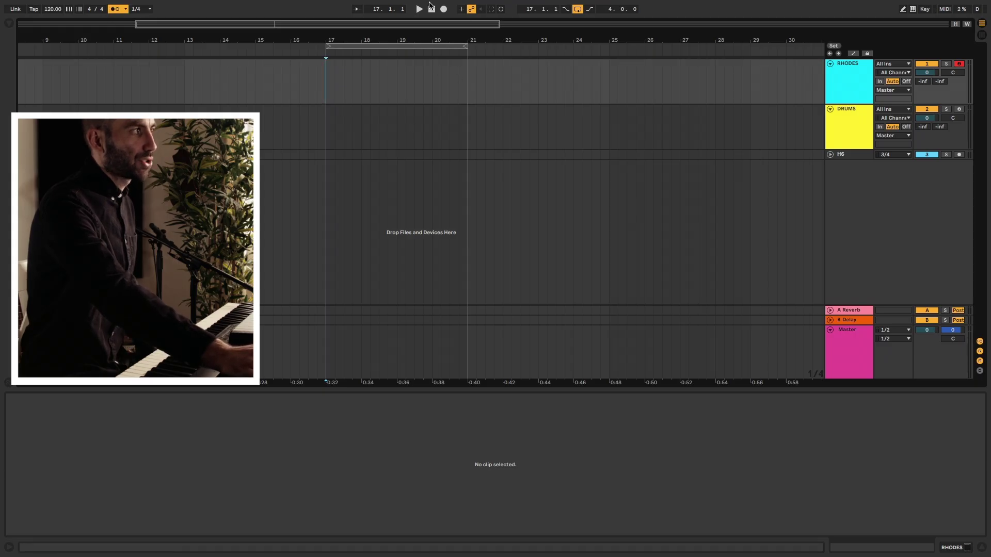
{"action": "left_click", "coordinate": [445, 9]}
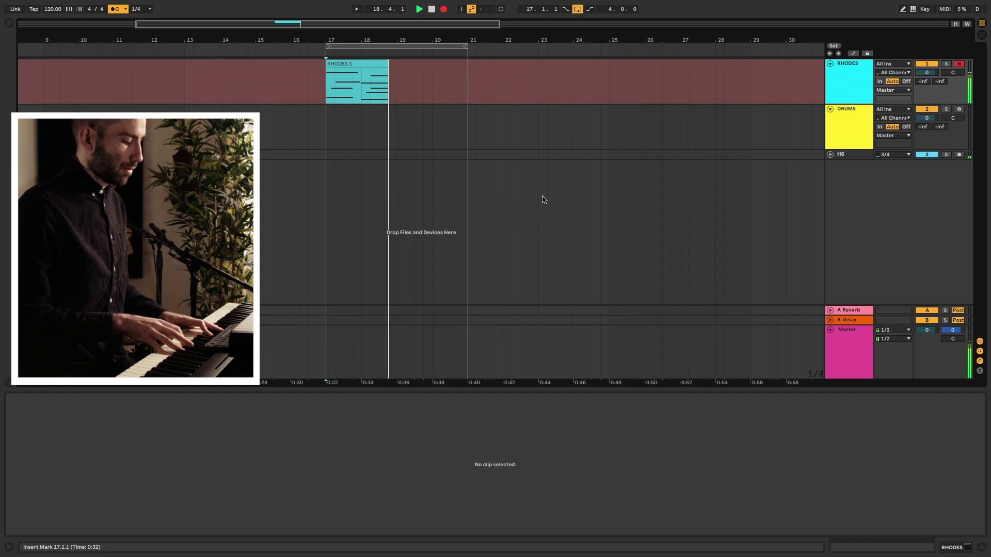
{"action": "key", "text": "space"}
{"action": "left_click", "coordinate": [422, 66]}
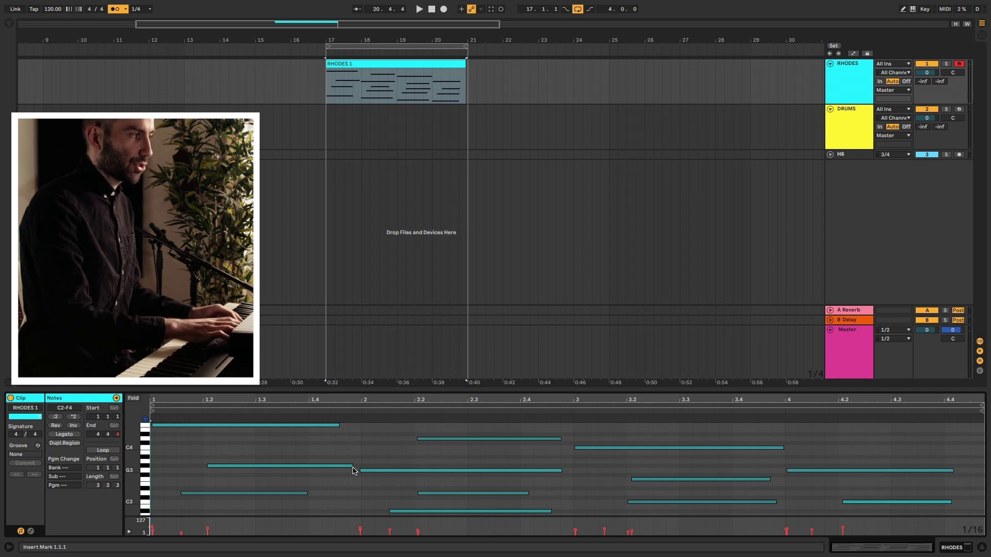
Step: Quantize all notes in the recorded RHODES clip and play it back
{"action": "key", "text": "ctrl+a"}
{"action": "key", "text": "ctrl+u"}
{"action": "key", "text": "space"}
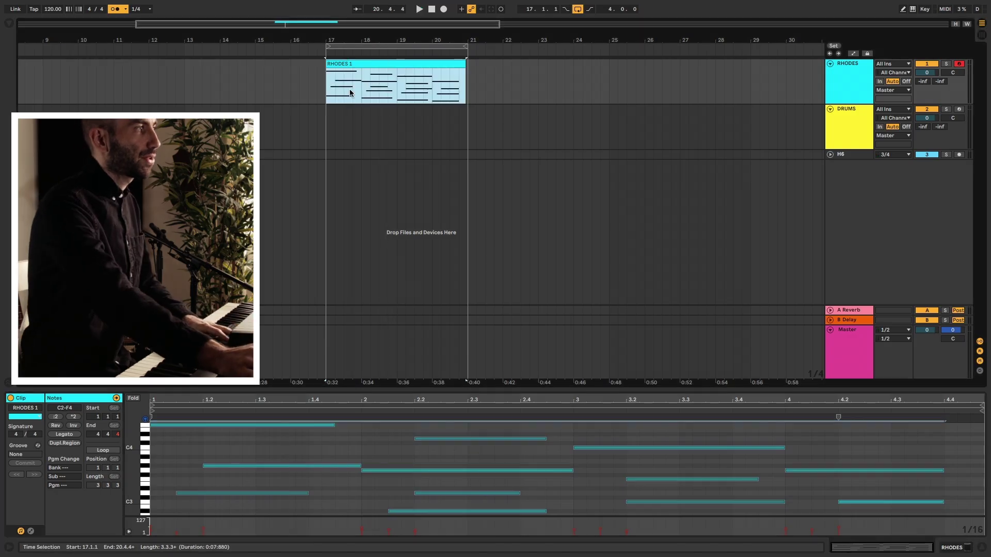
Step: Delete the recorded RHODES clip and insert an empty four-bar MIDI clip from bar 17 to bar 21
{"action": "key", "text": "Delete"}
{"action": "left_click_drag", "start_coordinate": [327, 94], "coordinate": [471, 99]}
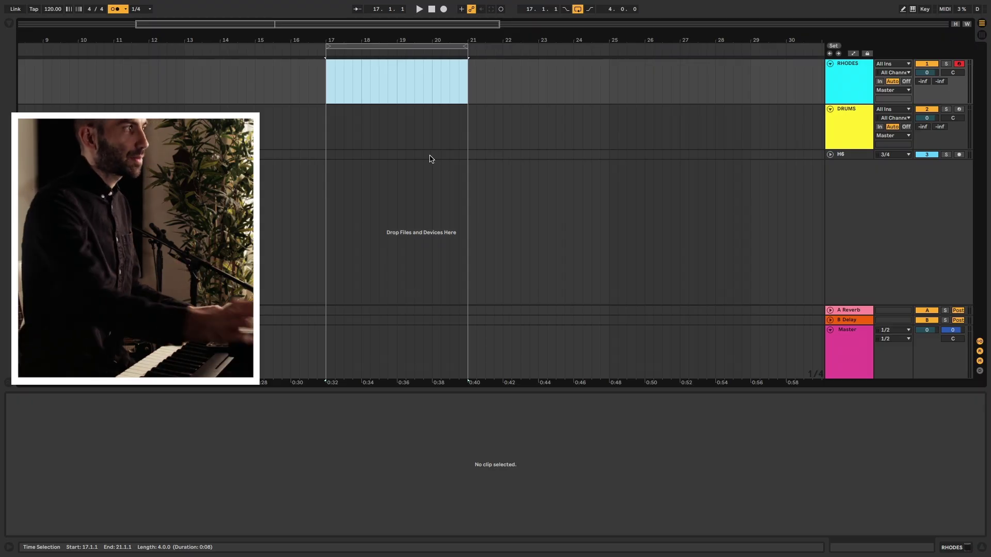
{"action": "left_click", "coordinate": [389, 98]}
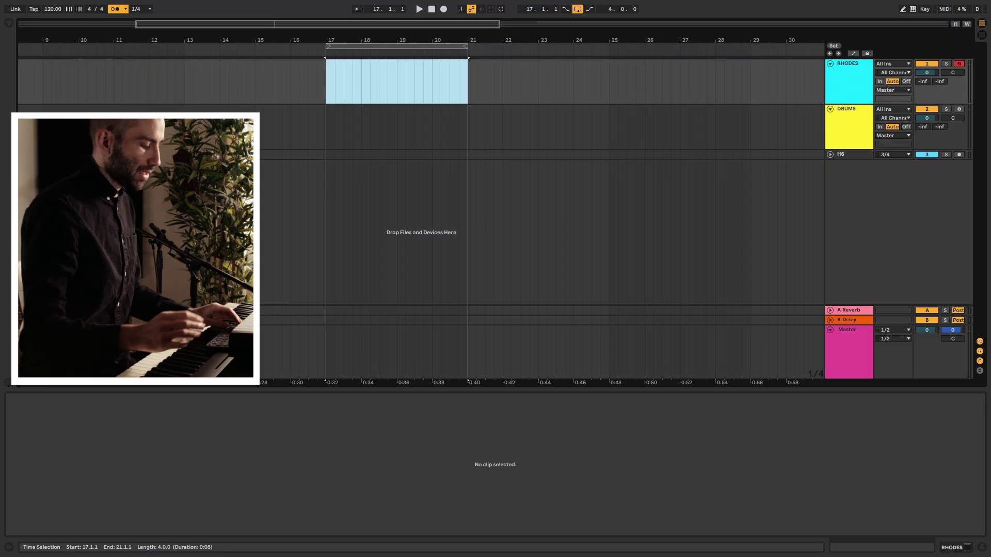
{"action": "key", "text": "ctrl+shift+m"}
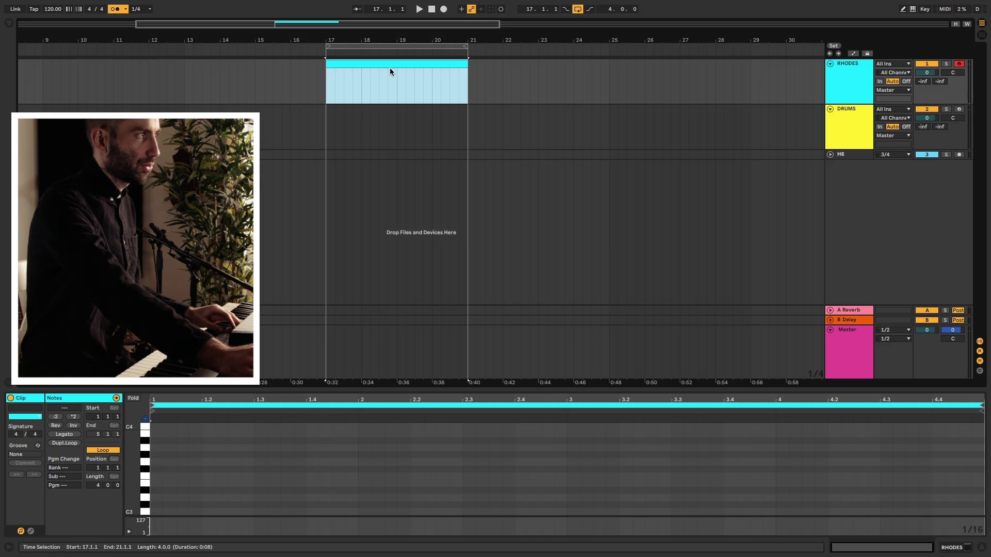
Step: In Draw Mode, add one-beat notes F3, G3 and D#3 on the first three beats of the RHODES clip
{"action": "left_click", "coordinate": [159, 473]}
{"action": "key", "text": "b"}
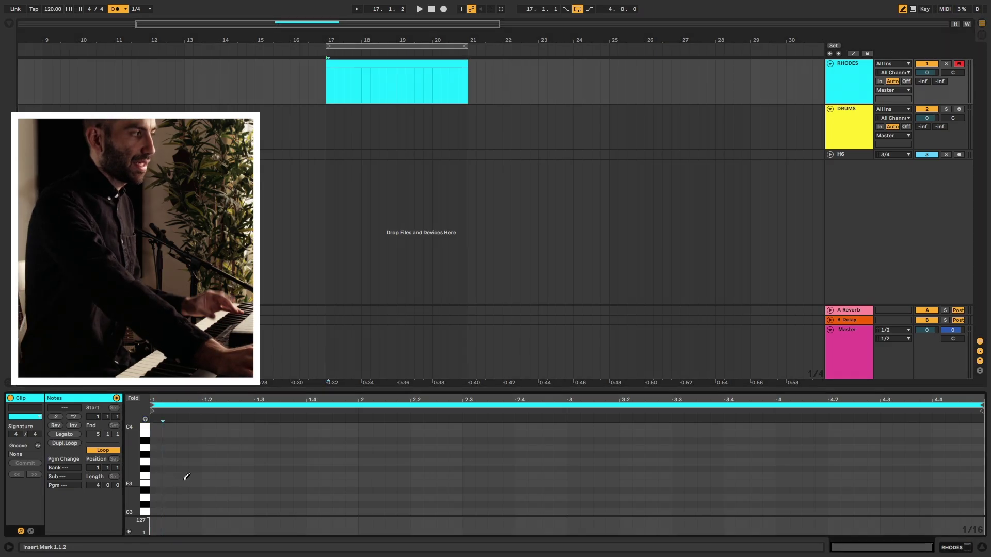
{"action": "left_click", "coordinate": [157, 475]}
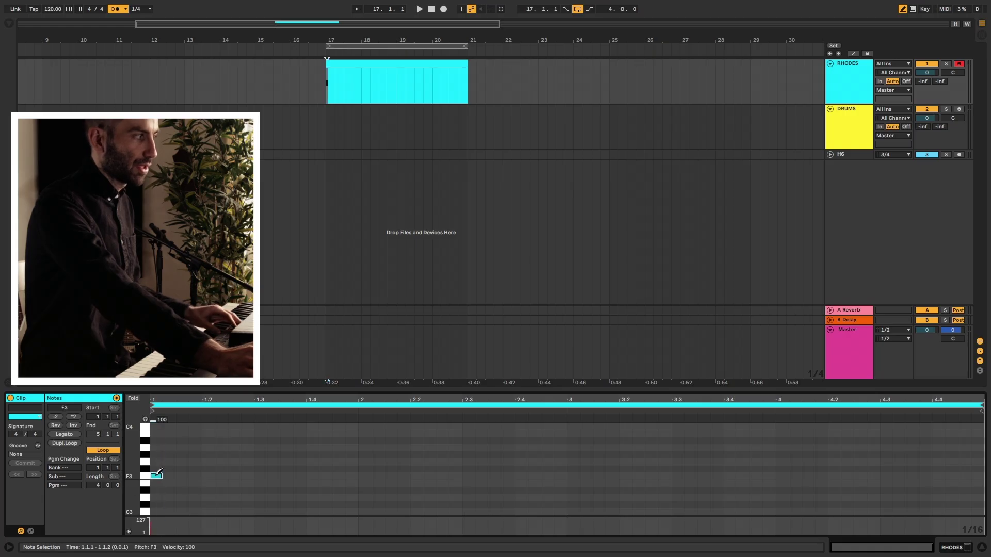
{"action": "key", "text": "space"}
{"action": "left_click", "coordinate": [209, 460]}
{"action": "left_click", "coordinate": [261, 489]}
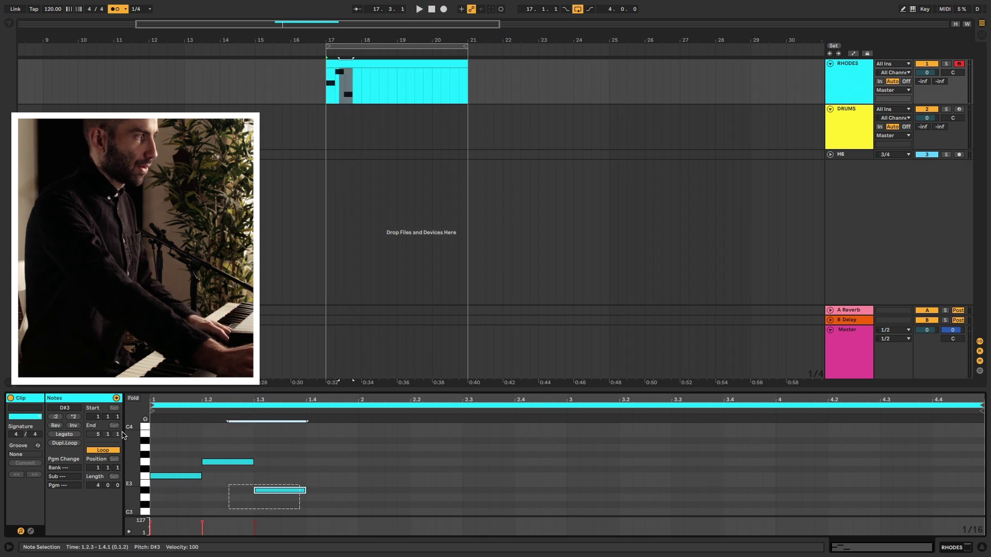
Step: Delete the drawn notes and try to add a one-beat F3 note at the start of the clip
{"action": "left_click_drag", "start_coordinate": [121, 435], "coordinate": [122, 427]}
{"action": "key", "text": "Delete"}
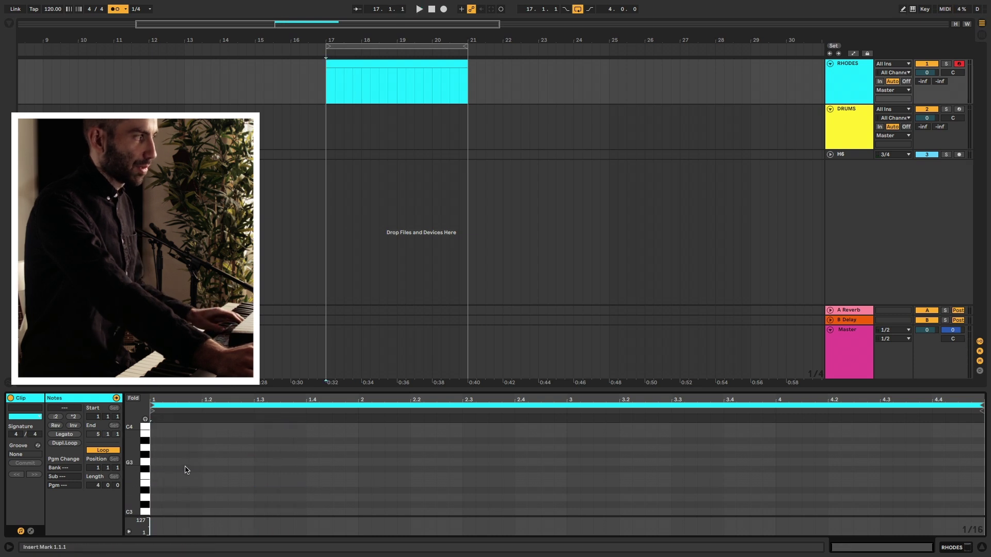
{"action": "left_click", "coordinate": [161, 476]}
{"action": "double_click", "coordinate": [162, 476]}
{"action": "left_click_drag", "start_coordinate": [161, 477], "coordinate": [202, 478]}
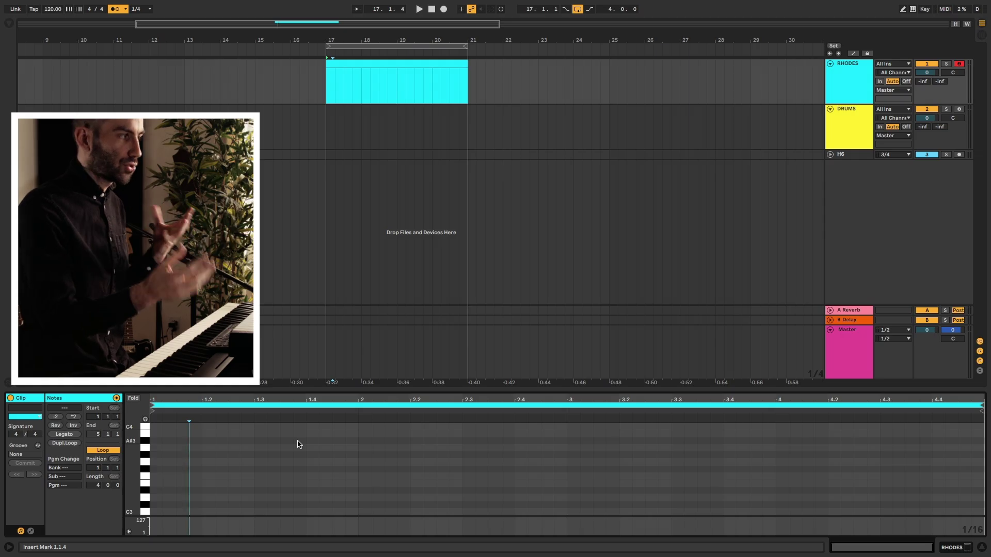
Step: Replace the RHODES clip with a fresh empty MIDI clip spanning bars 17 to 21
{"action": "left_click", "coordinate": [398, 63]}
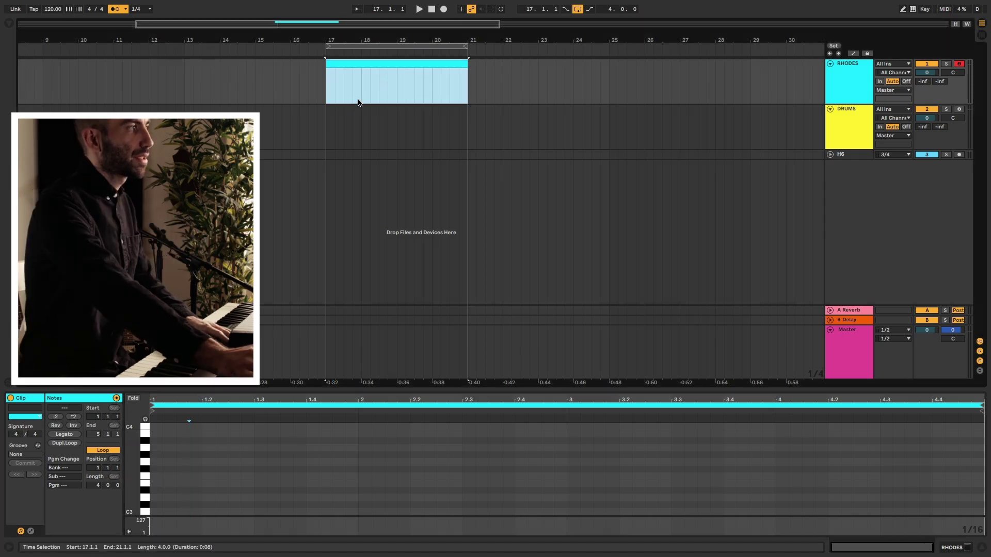
{"action": "key", "text": "Delete"}
{"action": "left_click", "coordinate": [335, 102]}
{"action": "left_click_drag", "start_coordinate": [324, 86], "coordinate": [468, 93]}
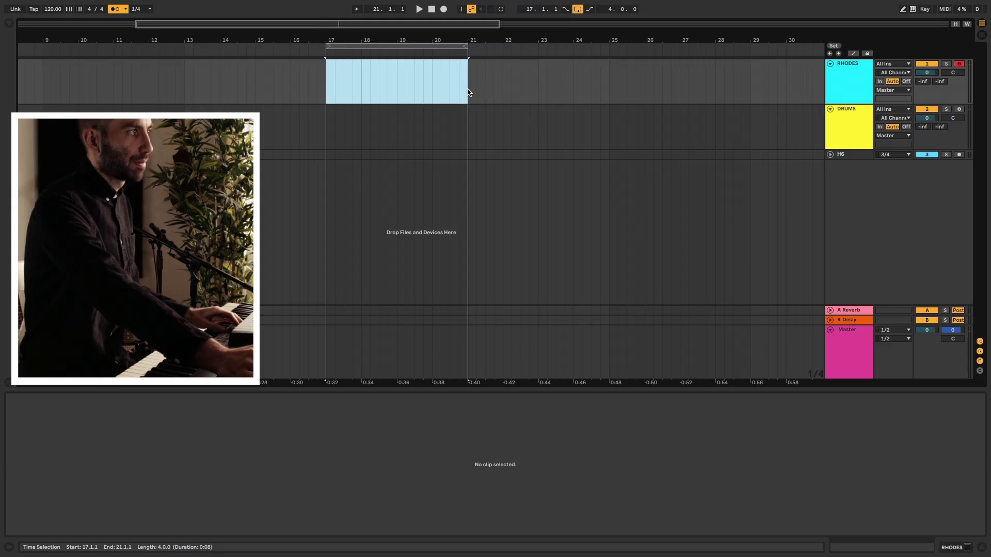
{"action": "key", "text": "ctrl+shift+m"}
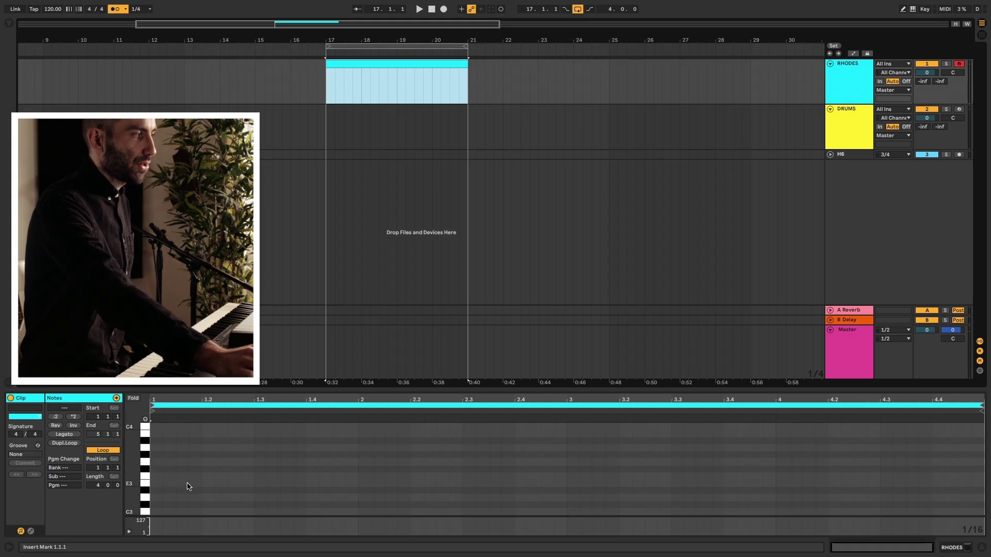
Step: Enable note preview in the clip's note editor, try a 1/16 G3 note at the start, and undo that note
{"action": "left_click", "coordinate": [145, 420]}
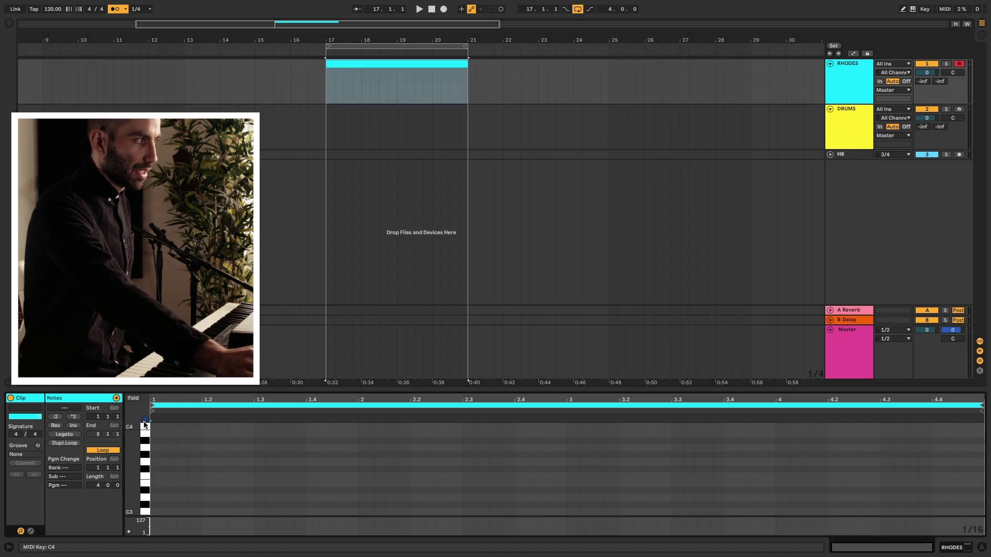
{"action": "double_click", "coordinate": [155, 463]}
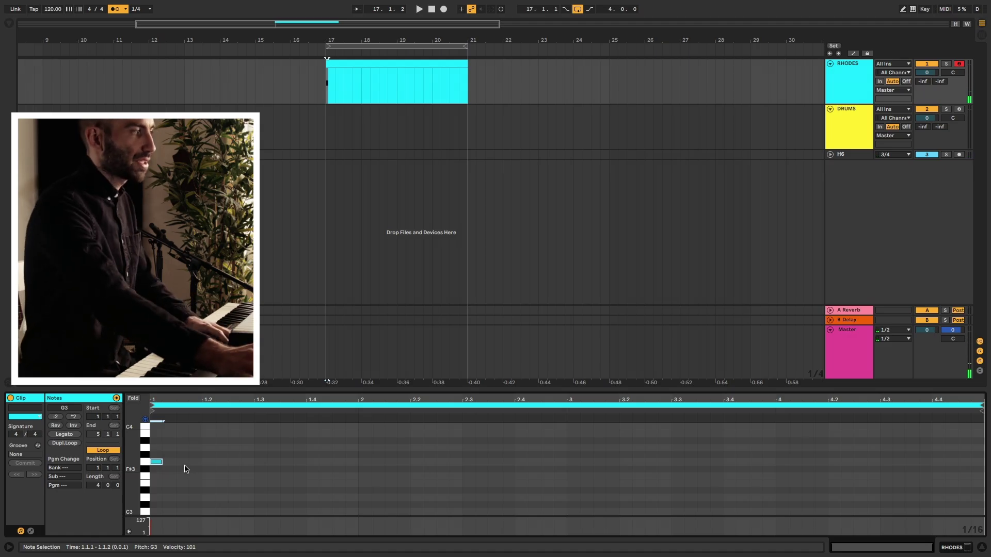
{"action": "key", "text": "ctrl+z"}
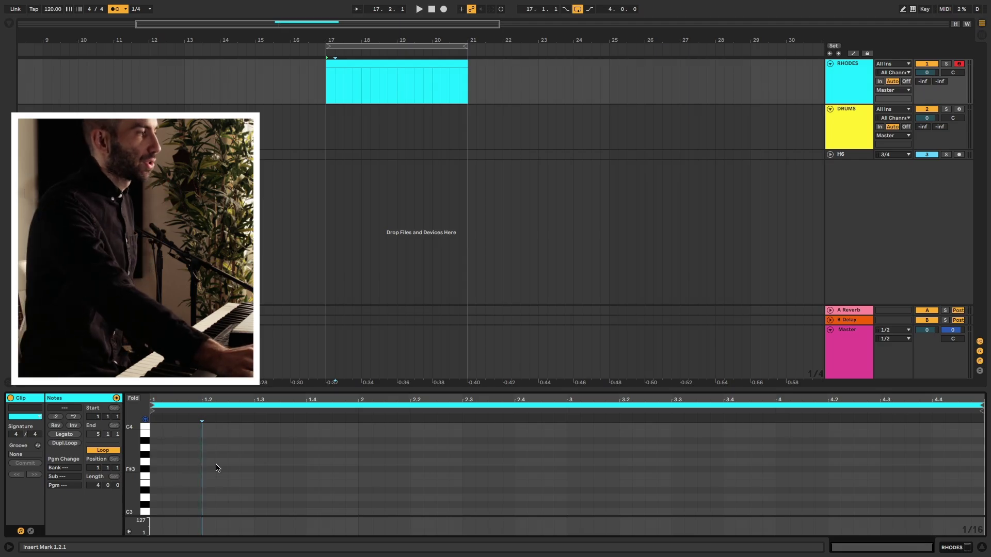
Step: Set the note editor's fixed grid to 1/4 and place the insert marker at the clip's start
{"action": "left_click", "coordinate": [252, 447]}
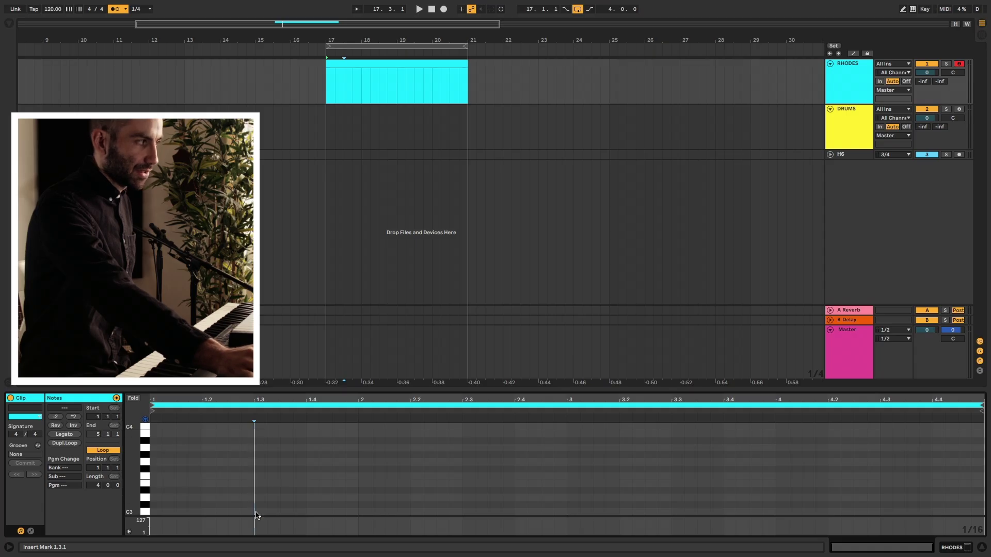
{"action": "left_click", "coordinate": [201, 468]}
{"action": "left_click", "coordinate": [153, 467]}
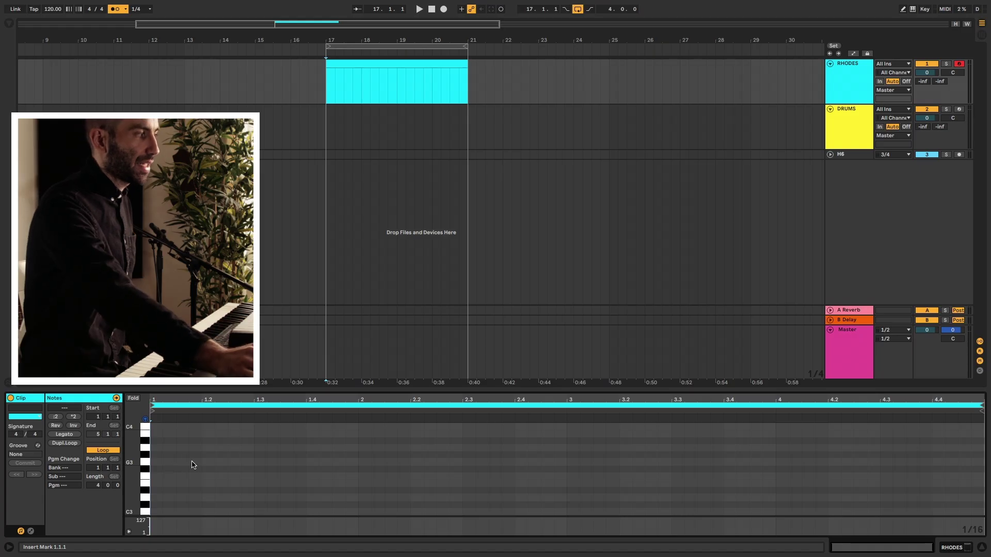
{"action": "right_click", "coordinate": [166, 445]}
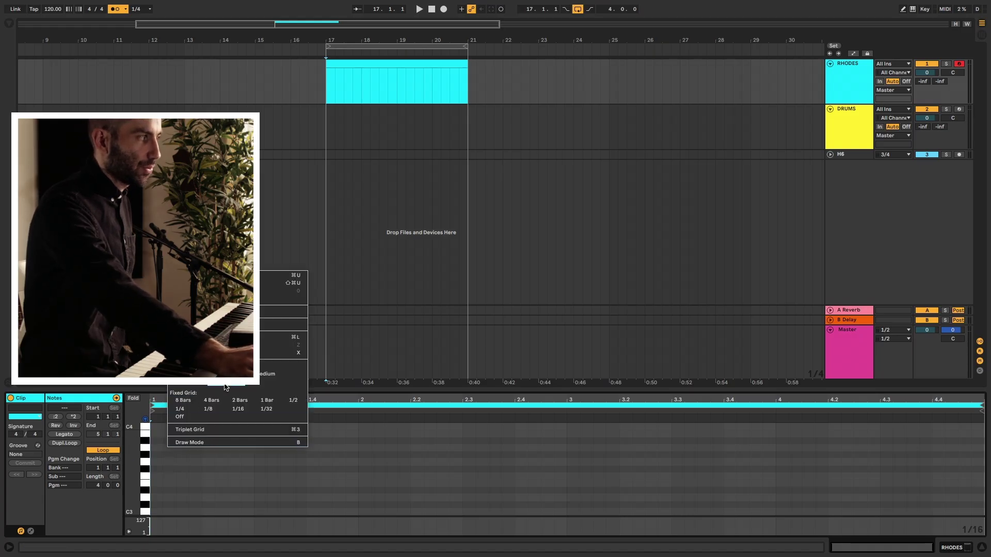
{"action": "left_click", "coordinate": [179, 409]}
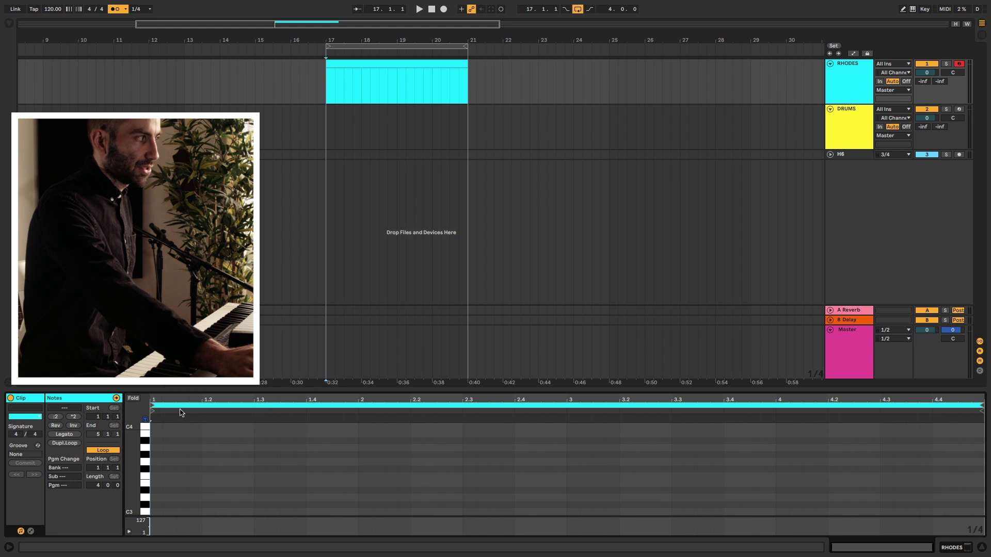
{"action": "left_click", "coordinate": [177, 482]}
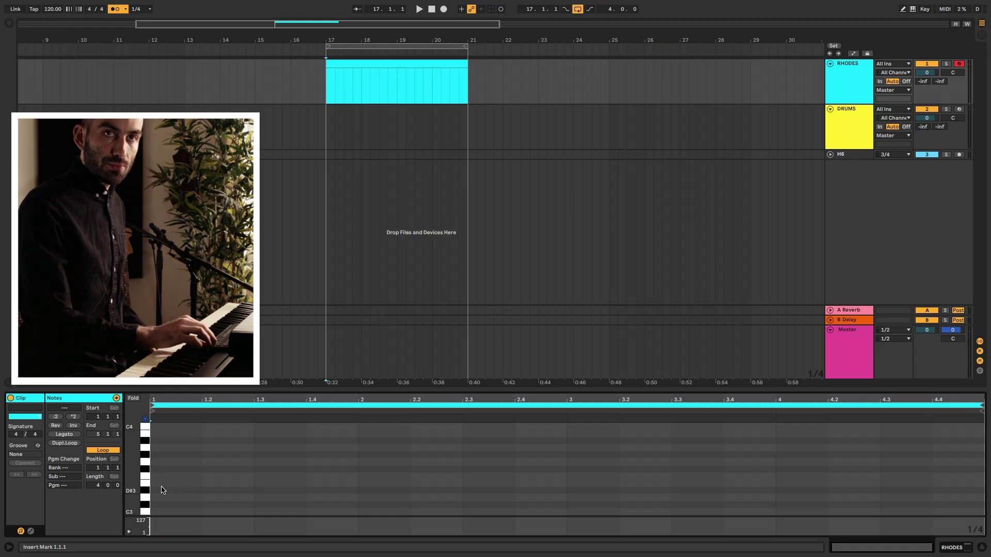
Step: Move the insert marker back and forth through the clip's first bar in quarter-note steps
{"action": "key", "text": "Right"}
{"action": "key", "text": "Right"}
{"action": "key", "text": "Right"}
{"action": "key", "text": "Right"}
{"action": "key", "text": "Right"}
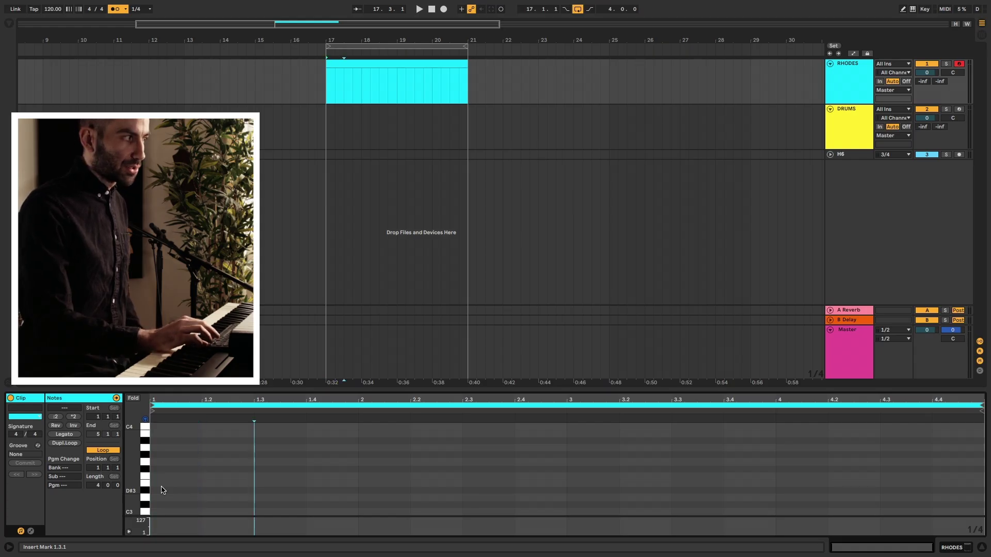
{"action": "key", "text": "Left"}
{"action": "key", "text": "Left"}
{"action": "key", "text": "Left"}
{"action": "key", "text": "Left"}
{"action": "key", "text": "Right"}
{"action": "key", "text": "Right"}
{"action": "key", "text": "Right"}
{"action": "key", "text": "Right"}
{"action": "key", "text": "Right"}
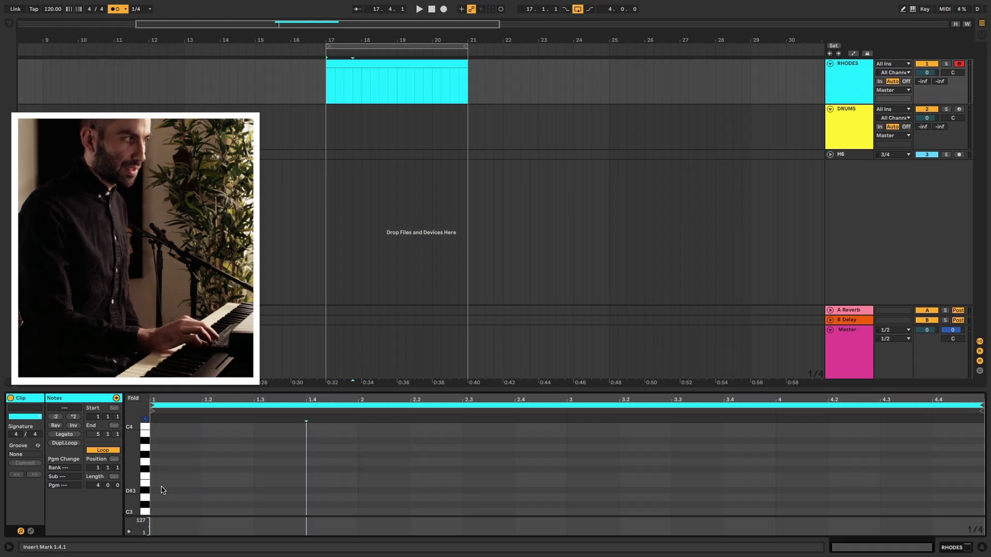
{"action": "key", "text": "Left"}
{"action": "key", "text": "Left"}
{"action": "key", "text": "Left"}
{"action": "key", "text": "Right"}
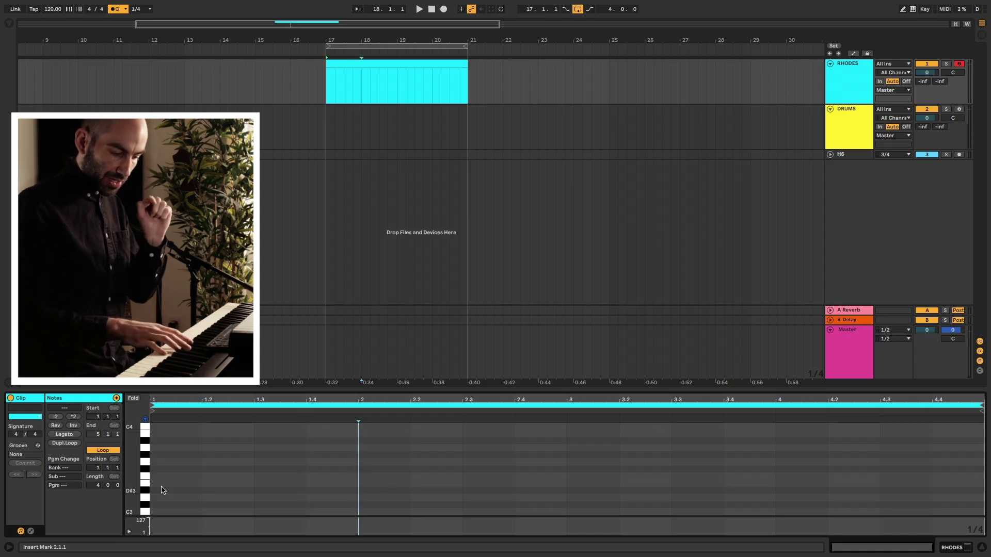
Step: Return the insert marker to the clip's start, step-enter a single-note melody in quarter notes, and play it back
{"action": "key", "text": "Left"}
{"action": "key", "text": "Left"}
{"action": "key", "text": "Left"}
{"action": "key", "text": "Left"}
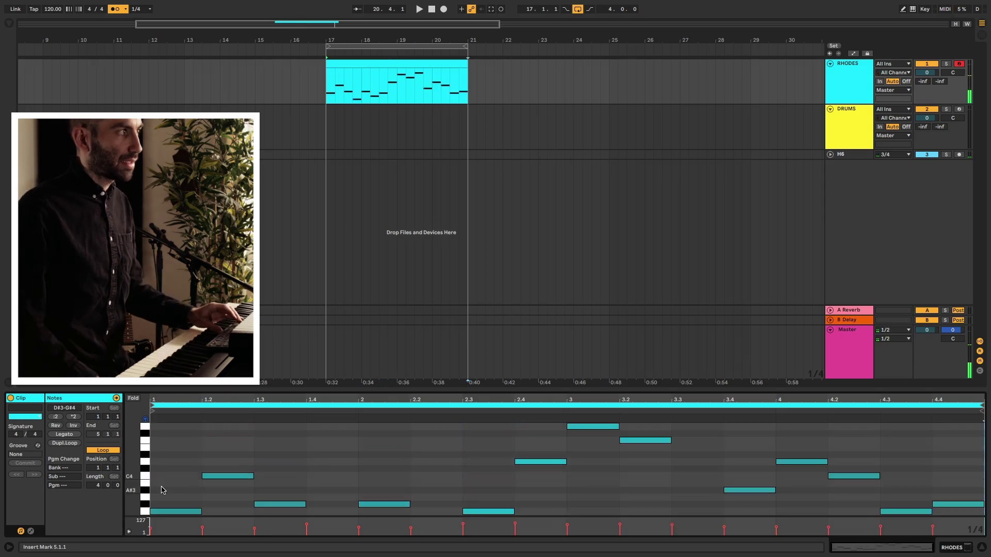
{"action": "key", "text": "space"}
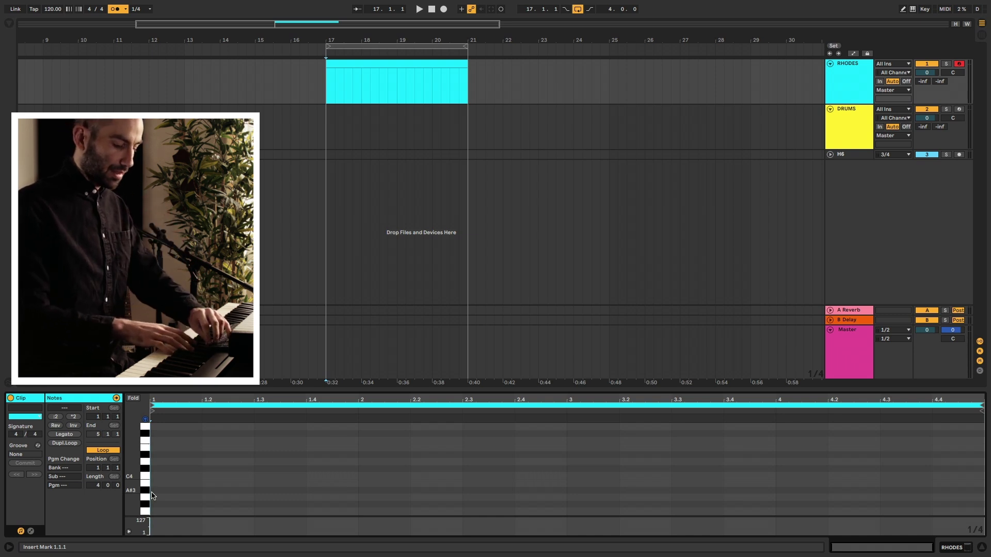
Step: Step-record a progression of quarter-note chords across all four bars of the RHODES clip, one chord per beat
{"action": "key", "text": "Right"}
{"action": "key", "text": "Right"}
{"action": "key", "text": "Right"}
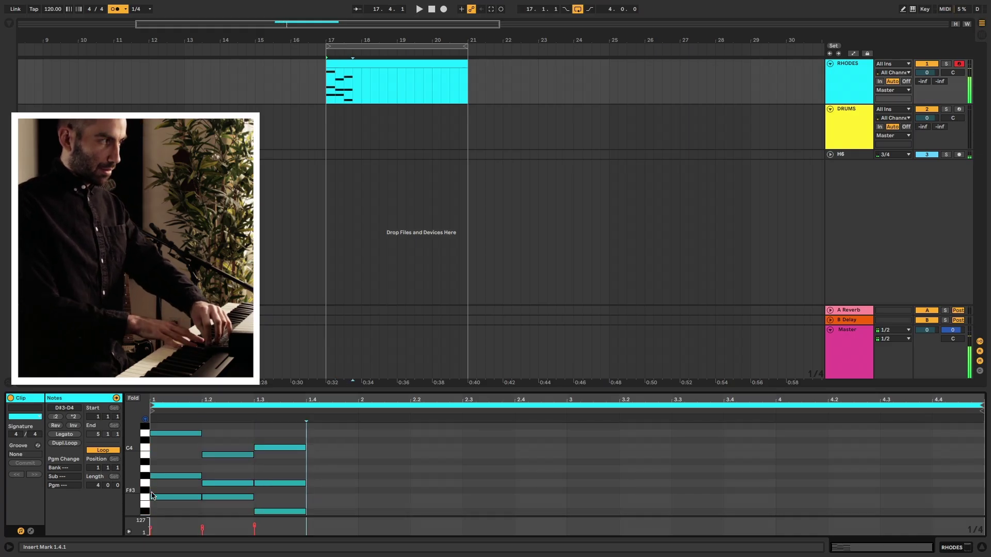
{"action": "key", "text": "Right"}
{"action": "key", "text": "Right"}
{"action": "key", "text": "Right"}
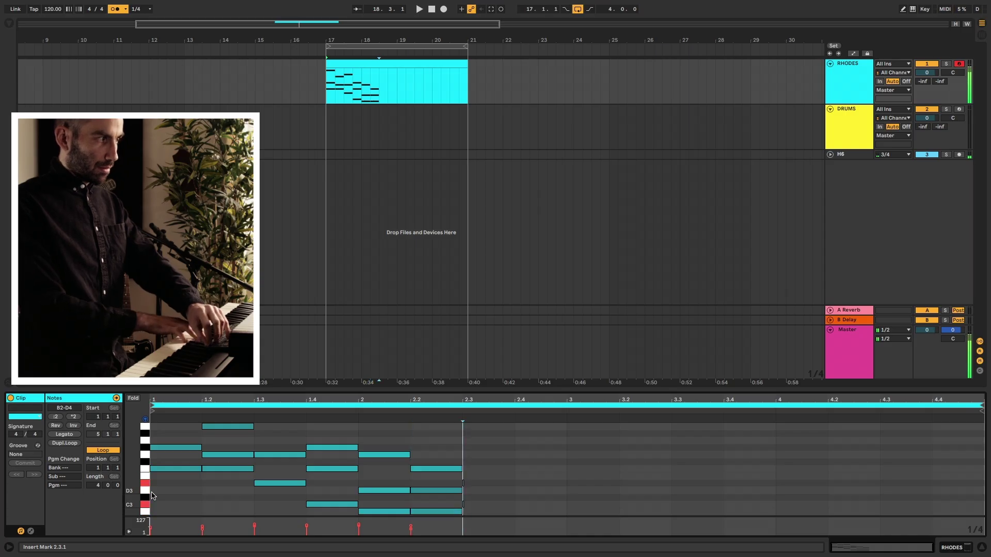
{"action": "key", "text": "Right"}
{"action": "key", "text": "Right"}
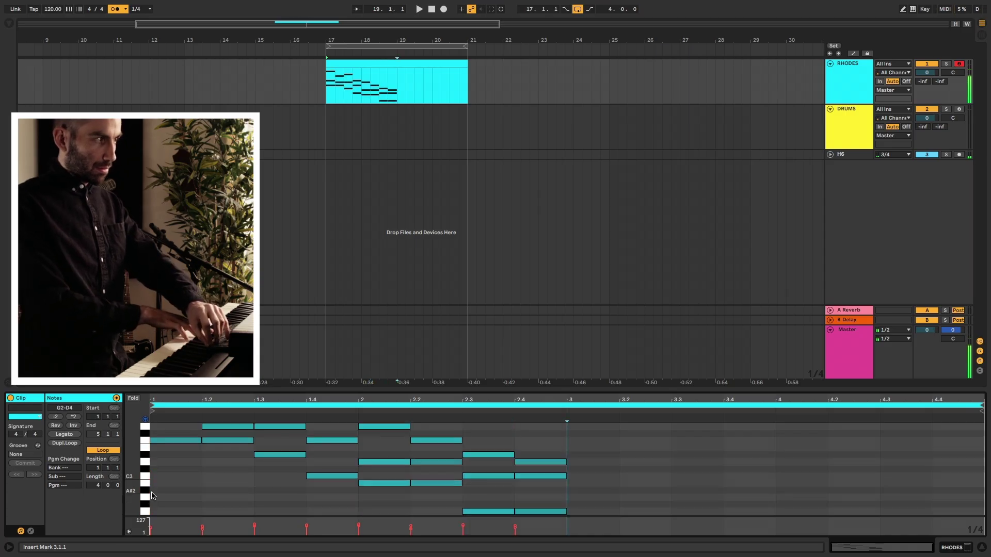
{"action": "key", "text": "Right"}
{"action": "key", "text": "Right"}
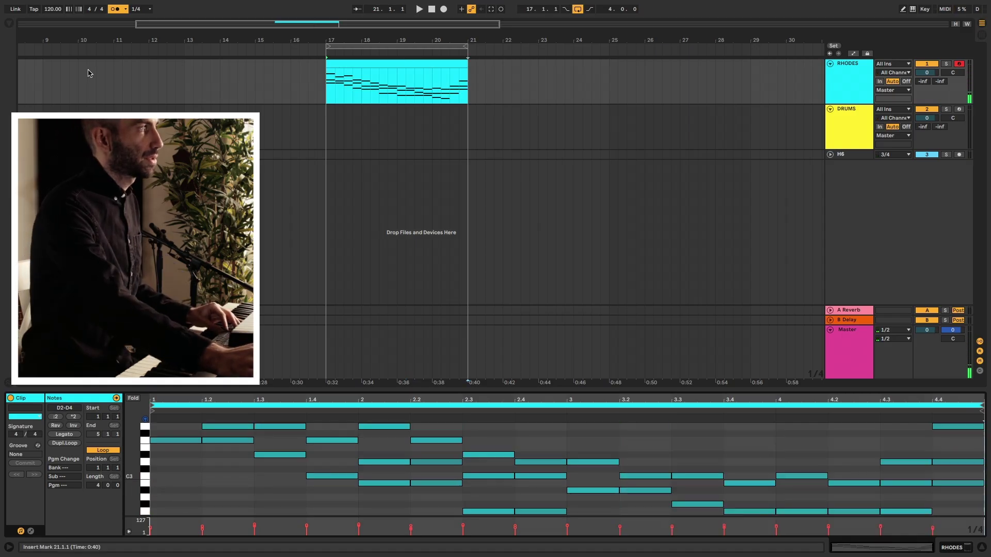
Step: Play back the step-recorded RHODES chords and turn off the metronome during playback
{"action": "key", "text": "space"}
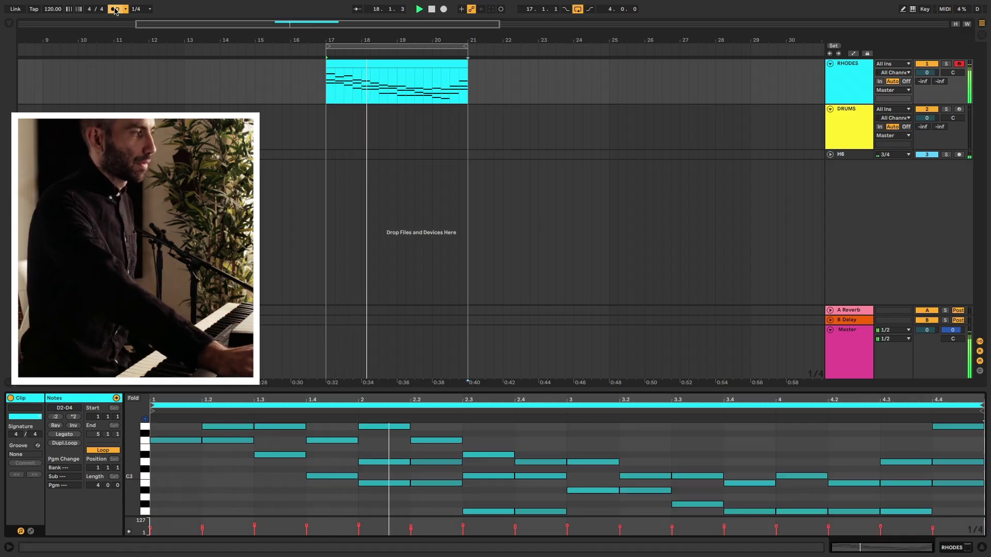
{"action": "left_click", "coordinate": [114, 9]}
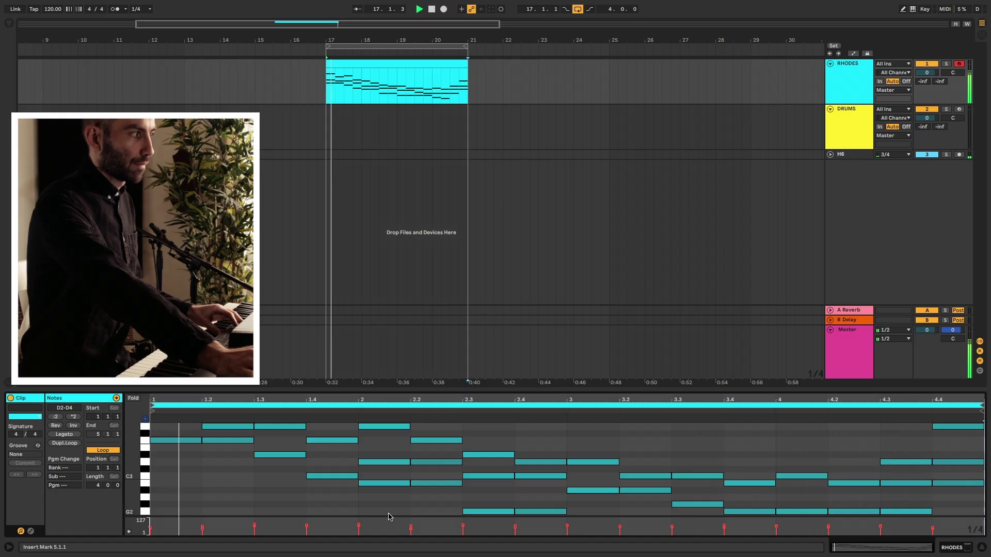
{"action": "key", "text": "space"}
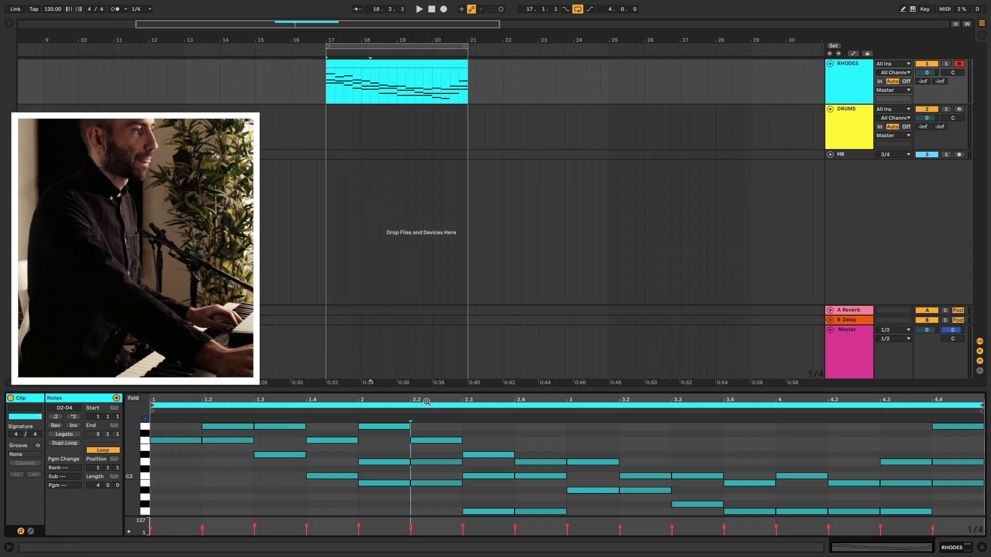
Step: Stop playback, select all notes in the RHODES clip, and shorten them to roughly eighth-note length
{"action": "key", "text": "space"}
{"action": "key", "text": "ctrl+a"}
{"action": "left_click_drag", "start_coordinate": [459, 485], "coordinate": [438, 487]}
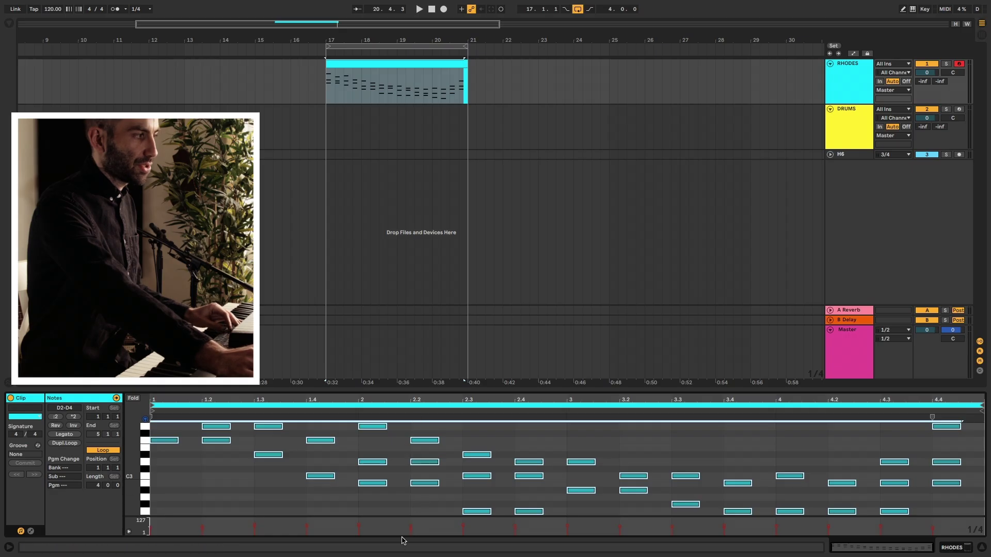
{"action": "left_click_drag", "start_coordinate": [411, 532], "coordinate": [427, 499]}
Step: Play back the shortened RHODES chords and raise the track's send to the B Delay return to -8.0 dB
{"action": "key", "text": "space"}
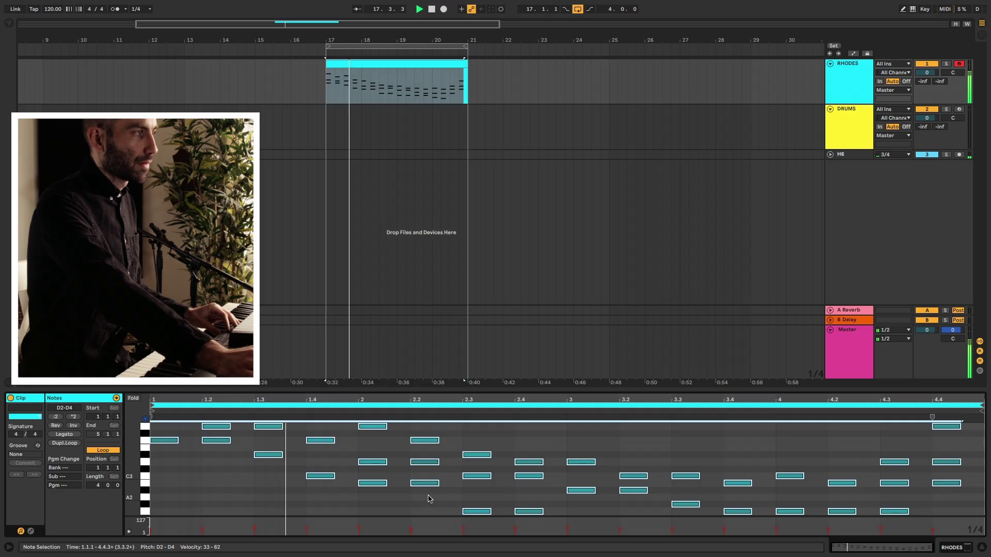
{"action": "left_click_drag", "start_coordinate": [939, 81], "coordinate": [940, 67]}
{"action": "key", "text": "space"}
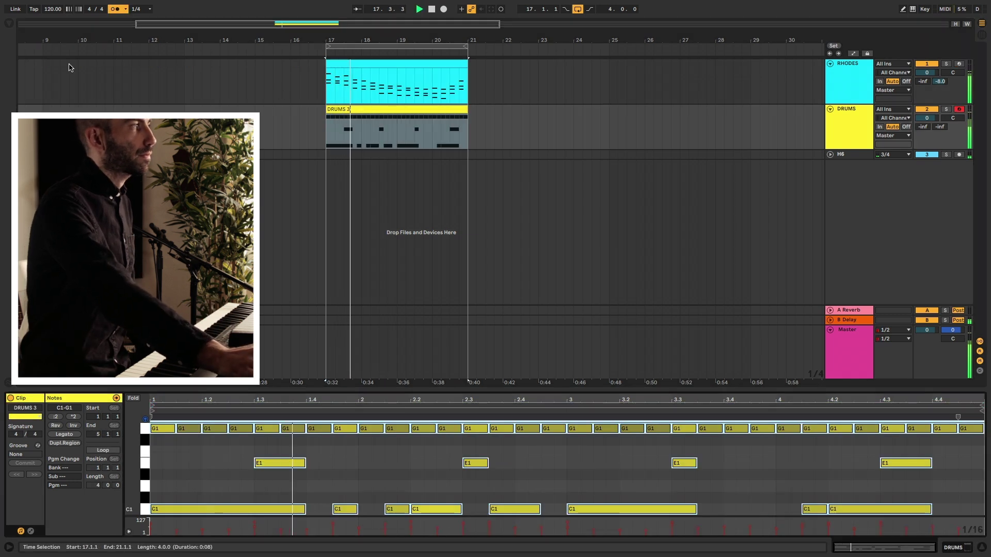
Step: Turn off the metronome while the RHODES and DRUMS clips play, and stop playback
{"action": "left_click", "coordinate": [113, 9]}
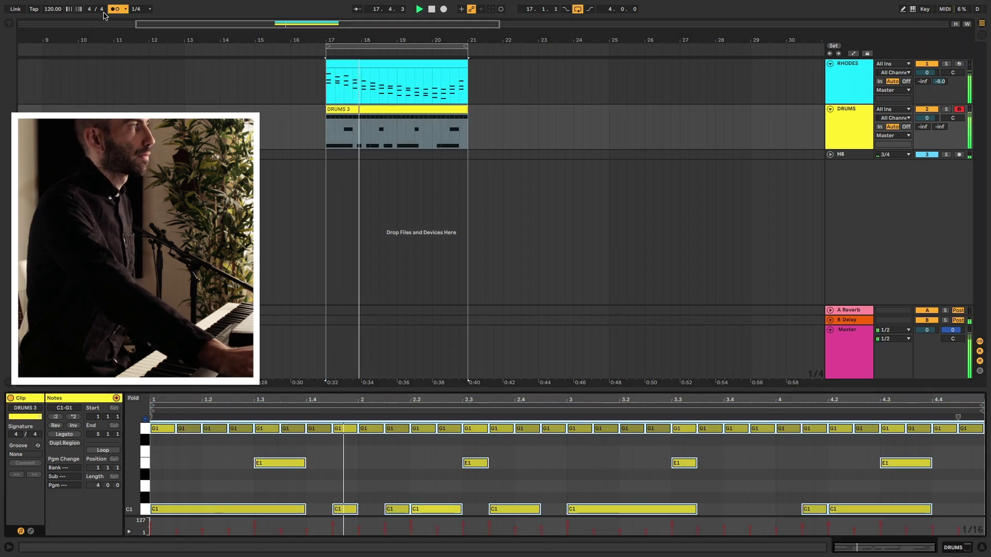
{"action": "left_click", "coordinate": [114, 9]}
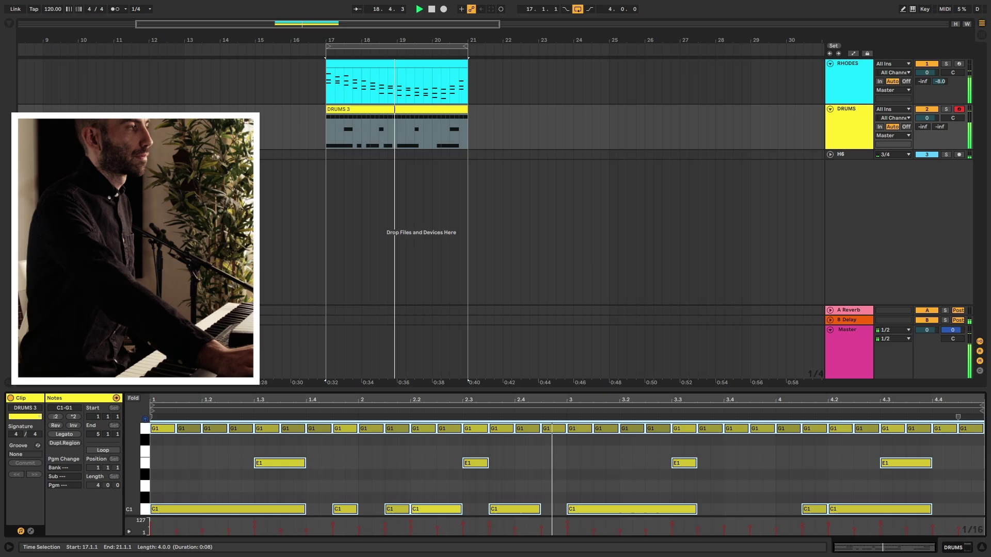
{"action": "key", "text": "space"}
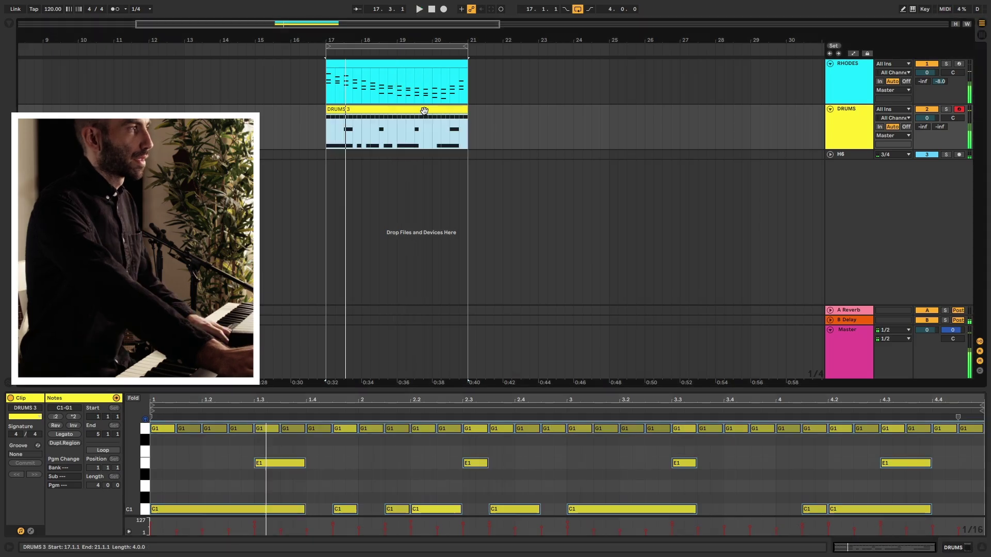
Step: Delete the DRUMS clip and the RHODES clip from the arrangement
{"action": "key", "text": "Delete"}
{"action": "left_click", "coordinate": [406, 62]}
{"action": "key", "text": "Delete"}
Step: Create an empty four-bar MIDI clip on the DRUMS track from bar 17 to bar 21 and open it for editing
{"action": "left_click_drag", "start_coordinate": [328, 128], "coordinate": [466, 139]}
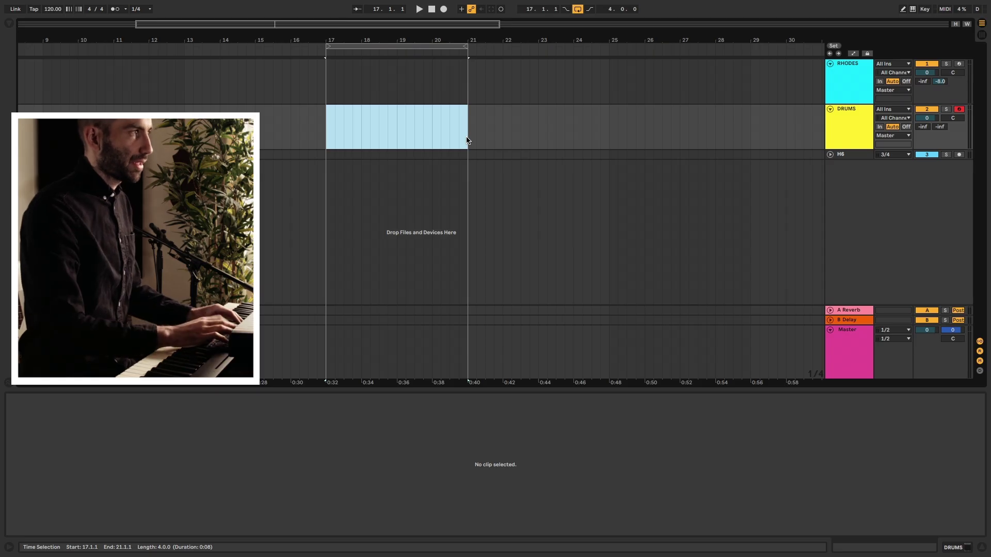
{"action": "key", "text": "ctrl+shift+m"}
{"action": "double_click", "coordinate": [435, 109]}
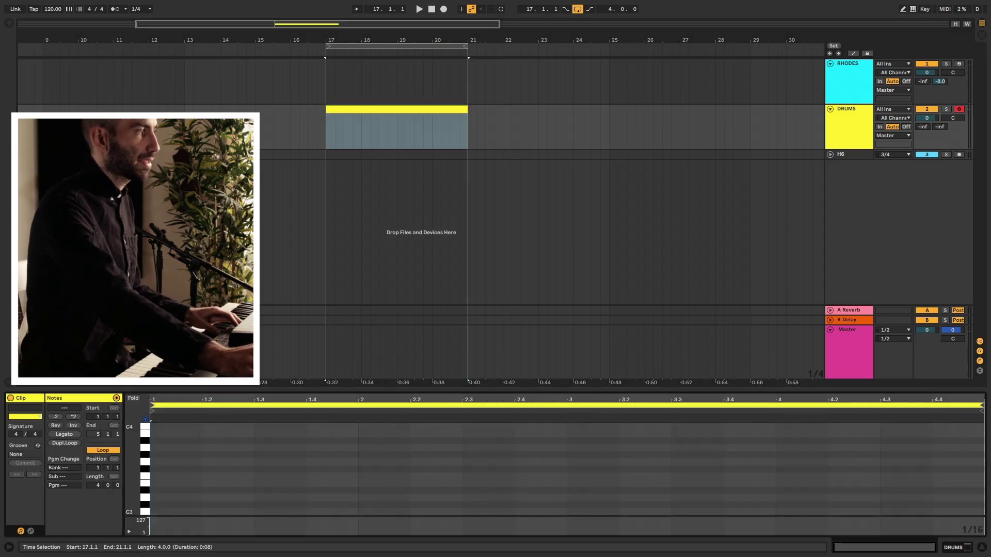
Step: Bring the C1 to C2 range of the drum clip into the note editor and set a fixed 1/8 grid
{"action": "left_click", "coordinate": [161, 475]}
{"action": "scroll", "coordinate": [162, 475], "scroll_direction": "down", "scroll_amount": 5}
{"action": "right_click", "coordinate": [183, 474]}
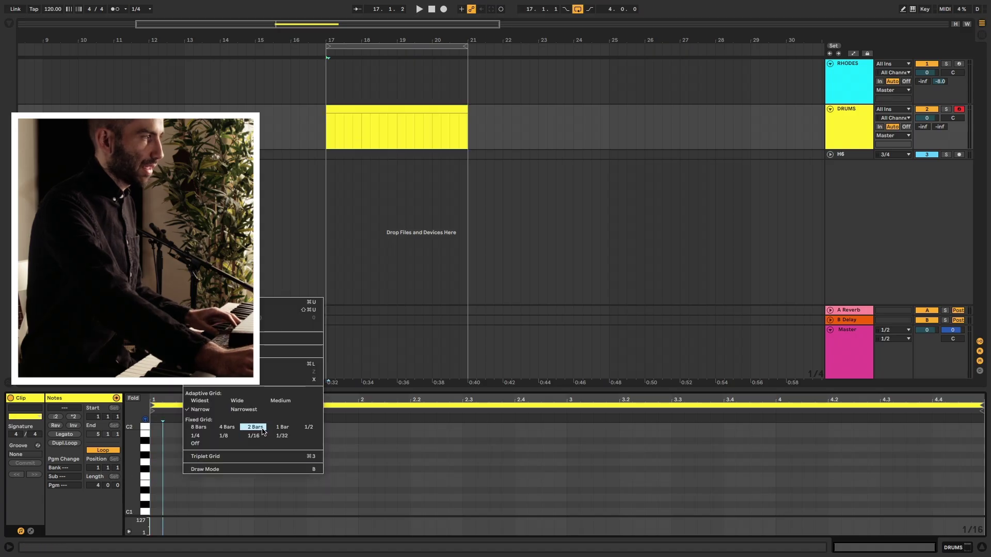
{"action": "left_click", "coordinate": [223, 436]}
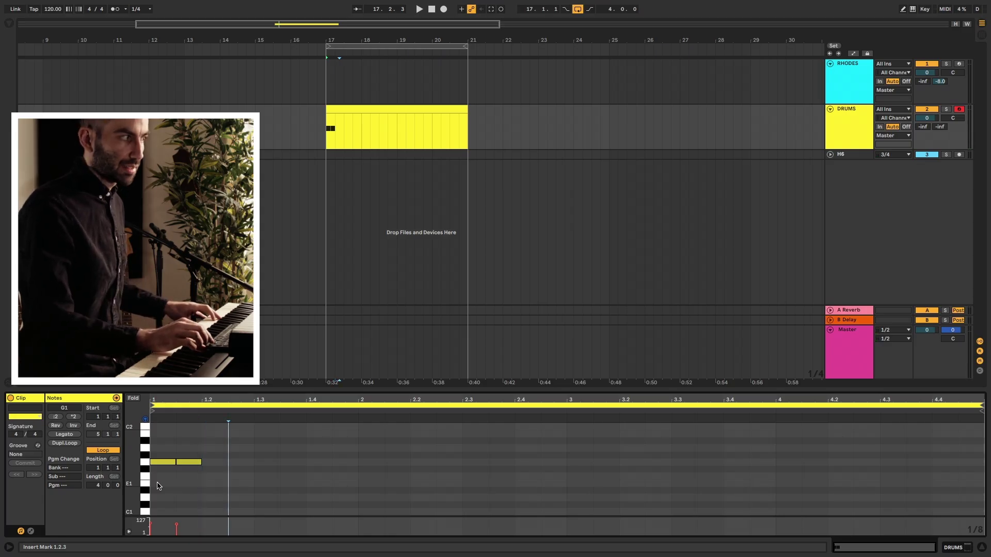
Step: Move the insert marker back and forth through the drum clip's first bar in eighth-note steps, ending on beat 1.3
{"action": "key", "text": "Right"}
{"action": "key", "text": "Left"}
{"action": "key", "text": "Left"}
{"action": "key", "text": "Left"}
{"action": "key", "text": "Left"}
{"action": "key", "text": "Right"}
{"action": "key", "text": "Right"}
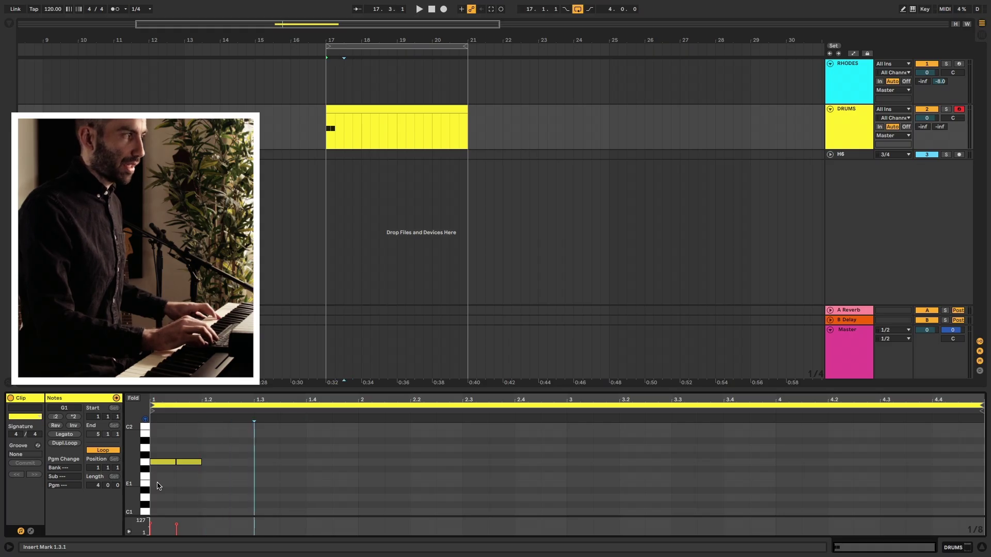
Step: Step-record an eighth-note pattern of G1, E1, D#1 and C1 hits across the four-bar drum clip and play it back
{"action": "key", "text": "Right"}
{"action": "key", "text": "Right"}
{"action": "key", "text": "Right"}
{"action": "key", "text": "Right"}
{"action": "key", "text": "Right"}
{"action": "key", "text": "Right"}
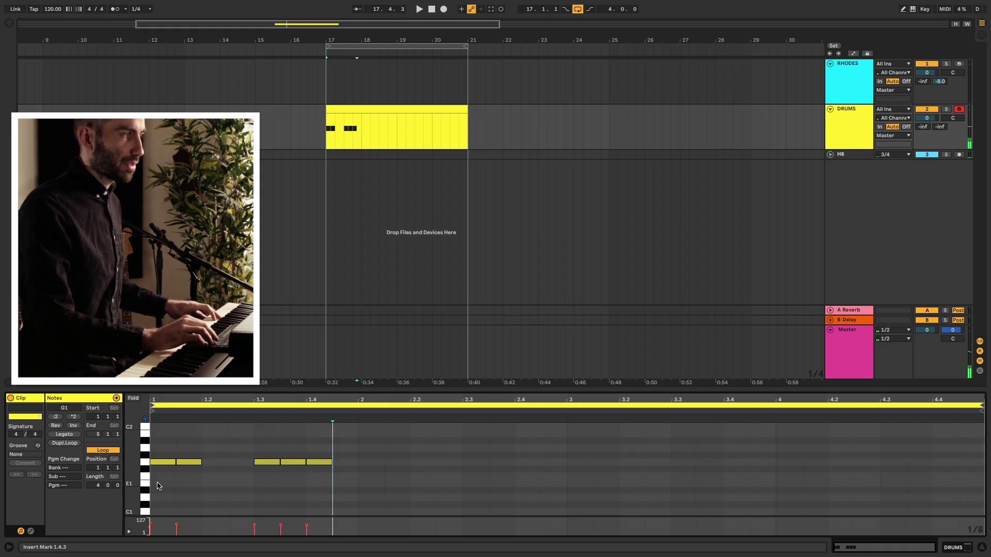
{"action": "key", "text": "Right"}
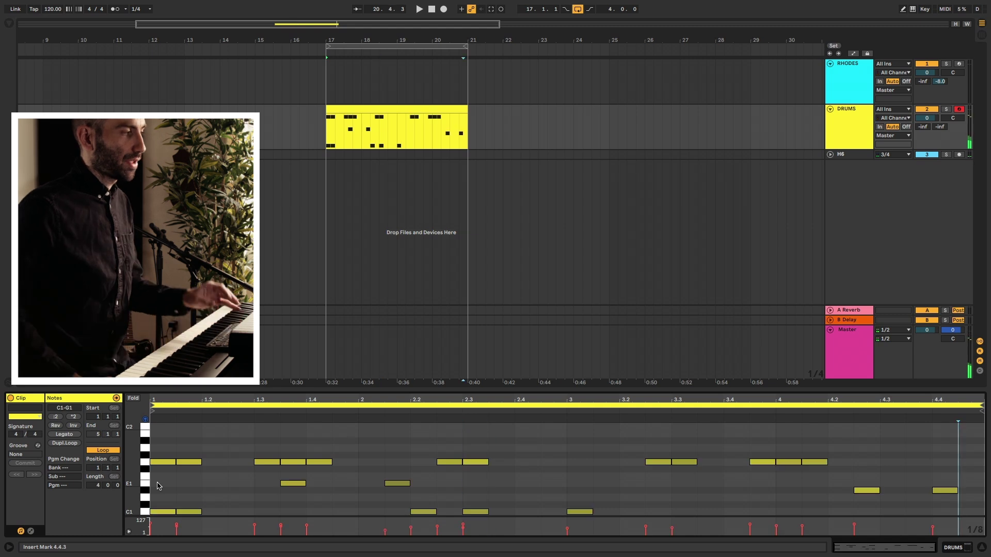
{"action": "key", "text": "space"}
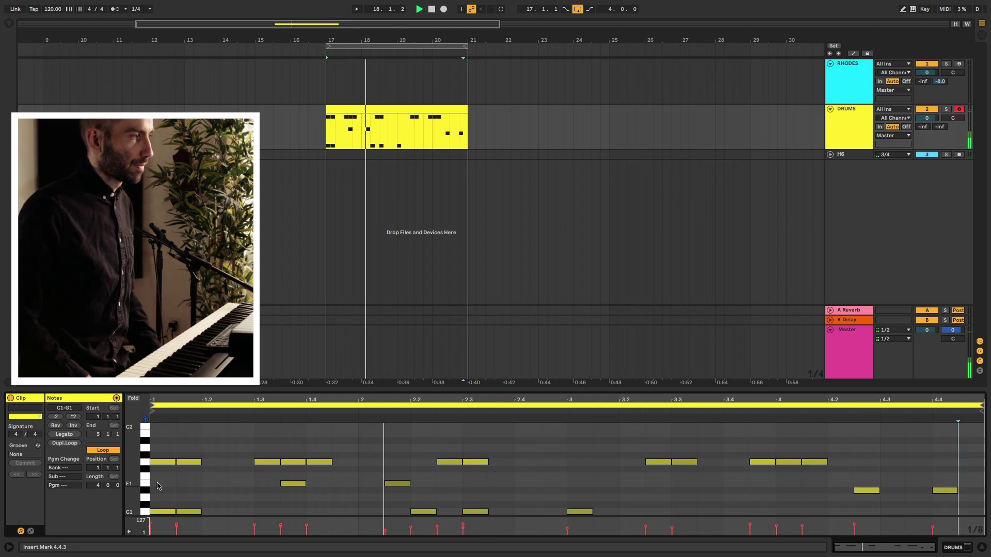
{"action": "key", "text": "space"}
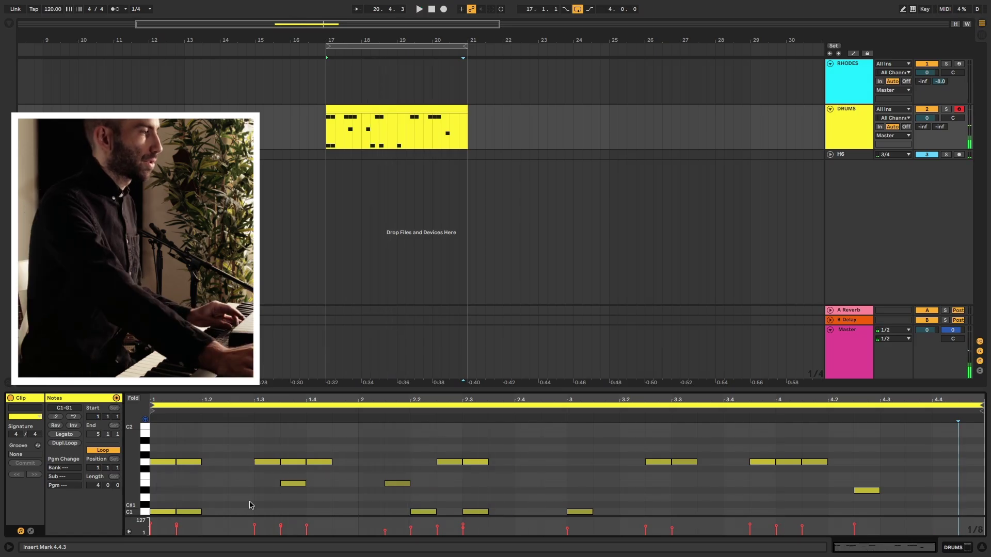
Step: Step-record a sixteenth-note pattern of F1 and G1 hits with gaps from the drum clip's start into bar 2
{"action": "left_click", "coordinate": [209, 485]}
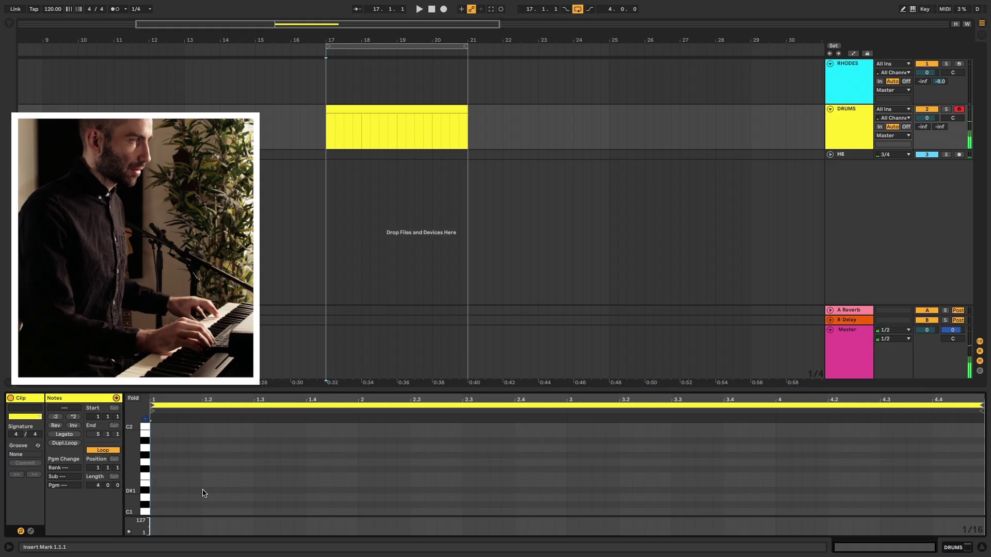
{"action": "key", "text": "Right"}
{"action": "key", "text": "Right"}
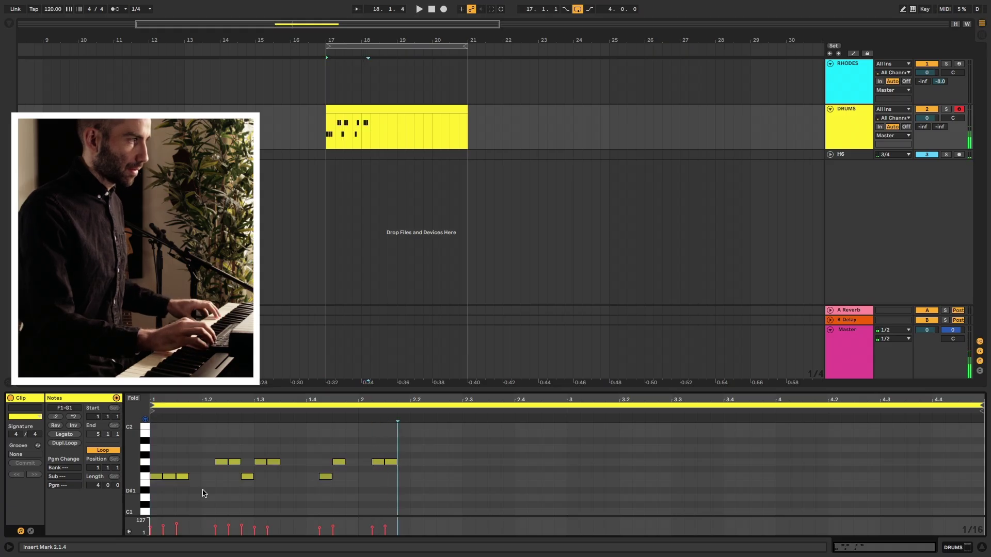
Step: Return the insert marker to the drum clip's start and layer C1 hits under the pattern in sixteenth-note steps
{"action": "key", "text": "Left"}
{"action": "key", "text": "Left"}
{"action": "key", "text": "Left"}
{"action": "key", "text": "Left"}
{"action": "key", "text": "Left"}
{"action": "key", "text": "Left"}
{"action": "key", "text": "Left"}
{"action": "key", "text": "Left"}
{"action": "key", "text": "Left"}
{"action": "key", "text": "Left"}
{"action": "key", "text": "Left"}
{"action": "key", "text": "Left"}
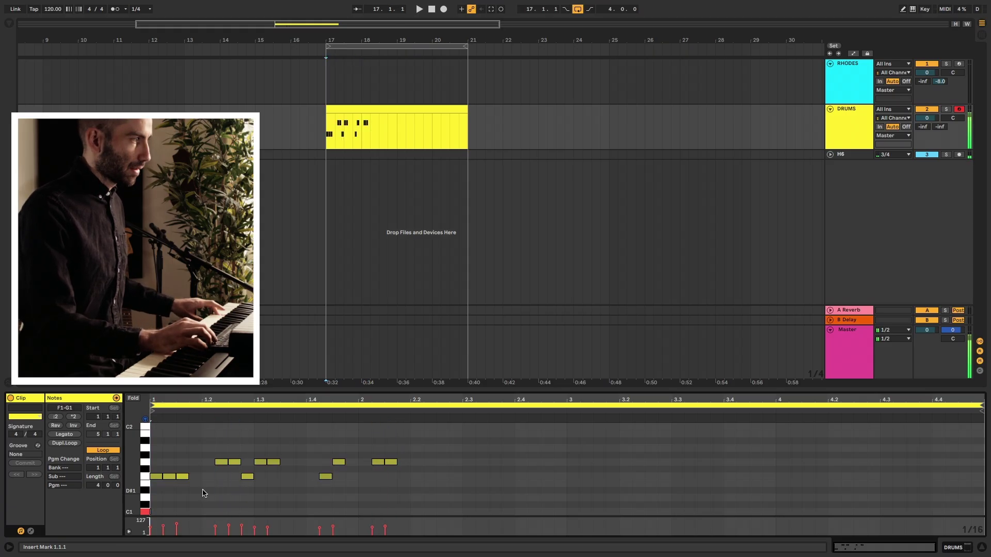
{"action": "key", "text": "Right"}
{"action": "key", "text": "Right"}
{"action": "key", "text": "Right"}
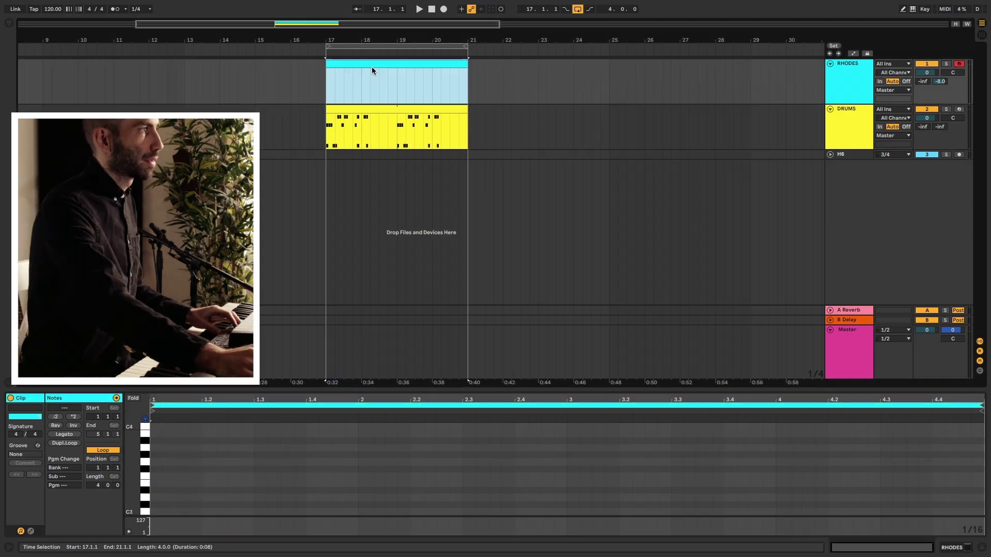
Step: Open the empty RHODES clip and set its note editor to a fixed 1/8 grid
{"action": "double_click", "coordinate": [369, 64]}
{"action": "right_click", "coordinate": [218, 464]}
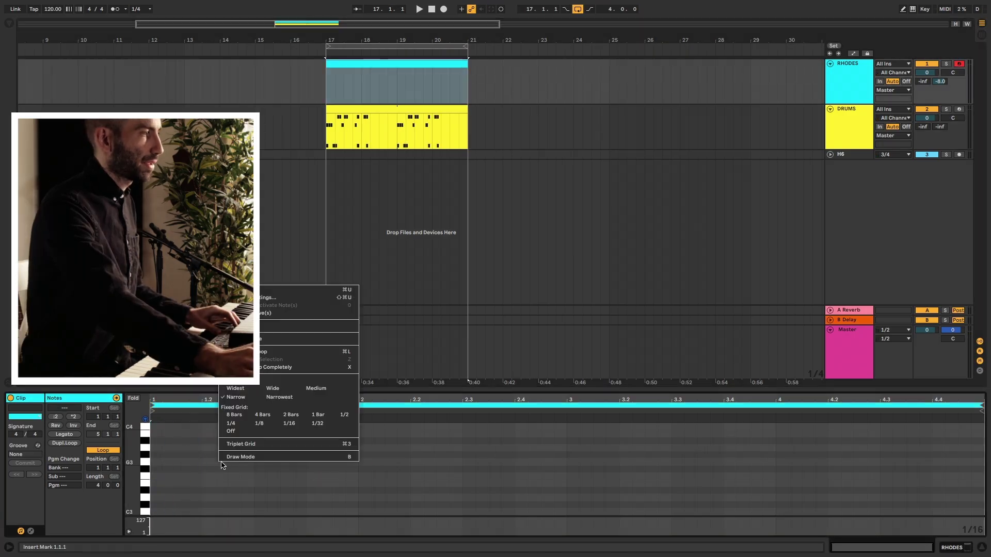
{"action": "left_click", "coordinate": [259, 424]}
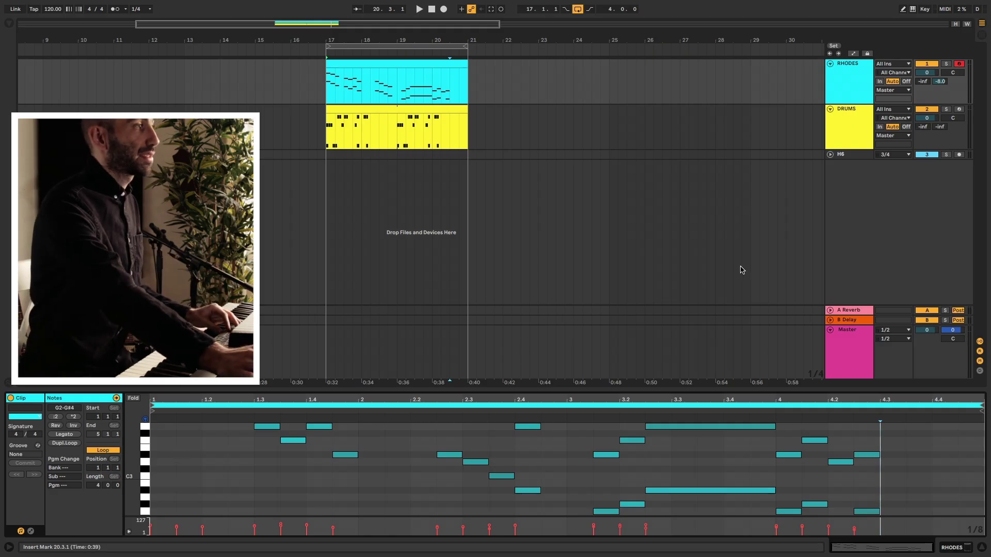
Step: Play back the RHODES part together with the drum clip and look over the RHODES clip's higher notes
{"action": "key", "text": "space"}
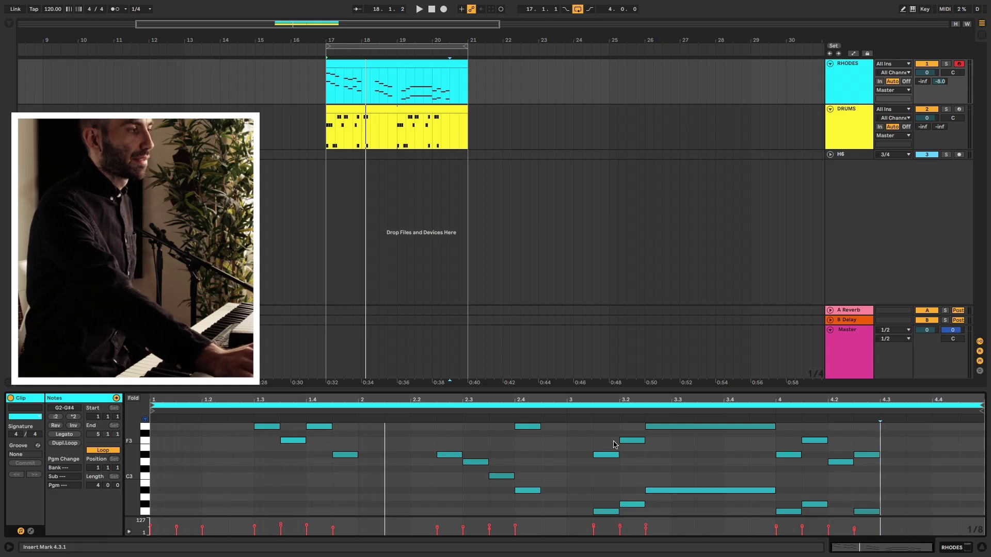
{"action": "scroll", "coordinate": [615, 445], "scroll_direction": "up", "scroll_amount": 4}
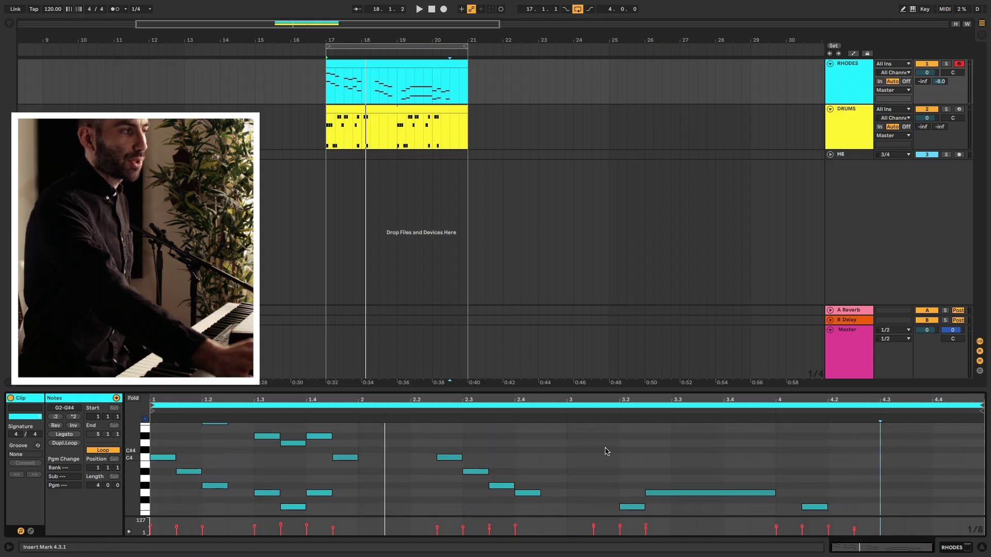
{"action": "scroll", "coordinate": [604, 455], "scroll_direction": "up", "scroll_amount": 1}
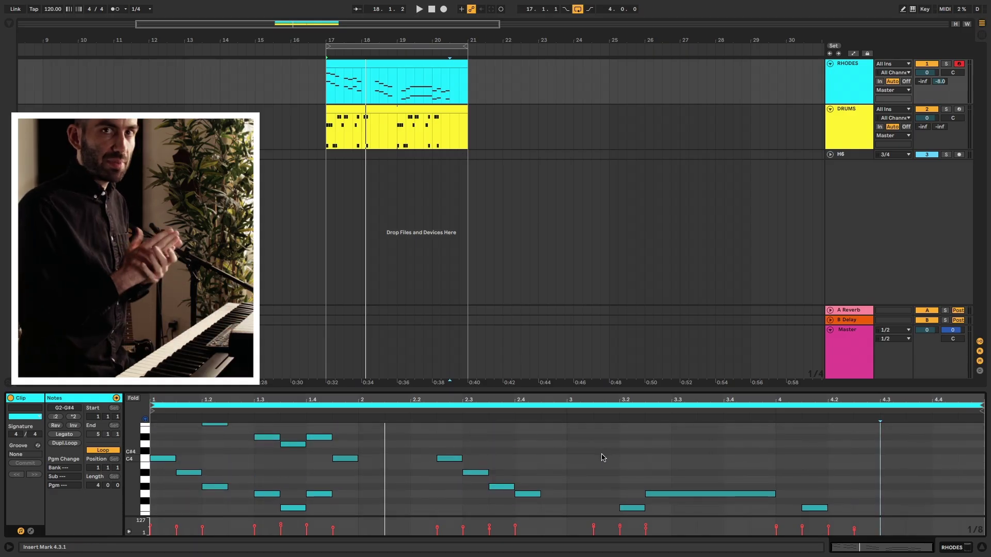
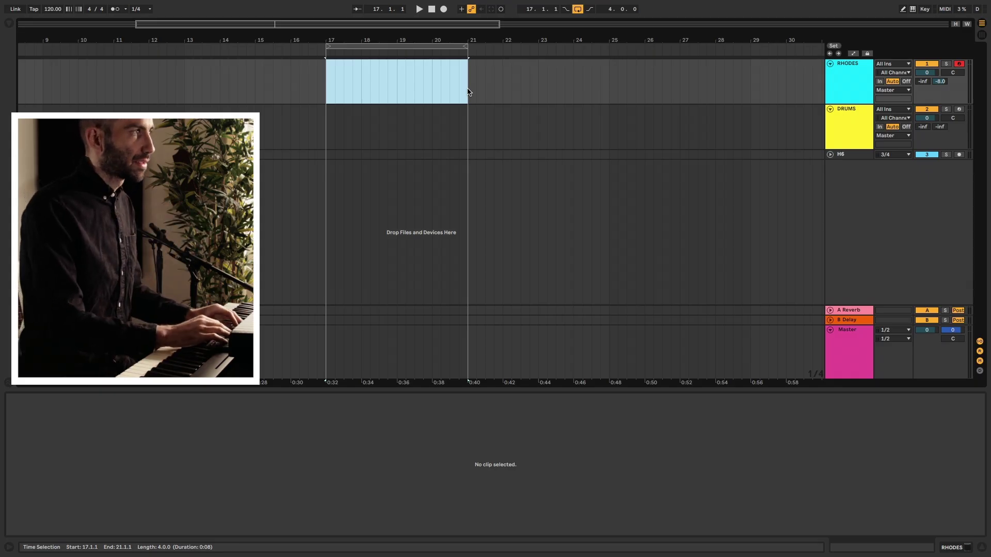
Step: Insert an empty four-bar MIDI clip on the RHODES track from bar 17 and set its grid to a fixed 1/4
{"action": "key", "text": "ctrl+shift+m"}
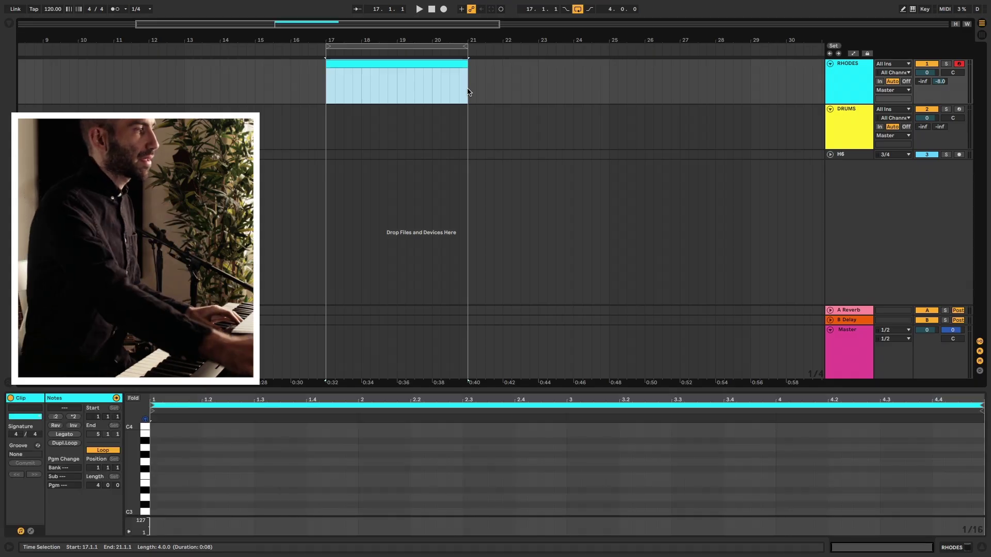
{"action": "right_click", "coordinate": [160, 465]}
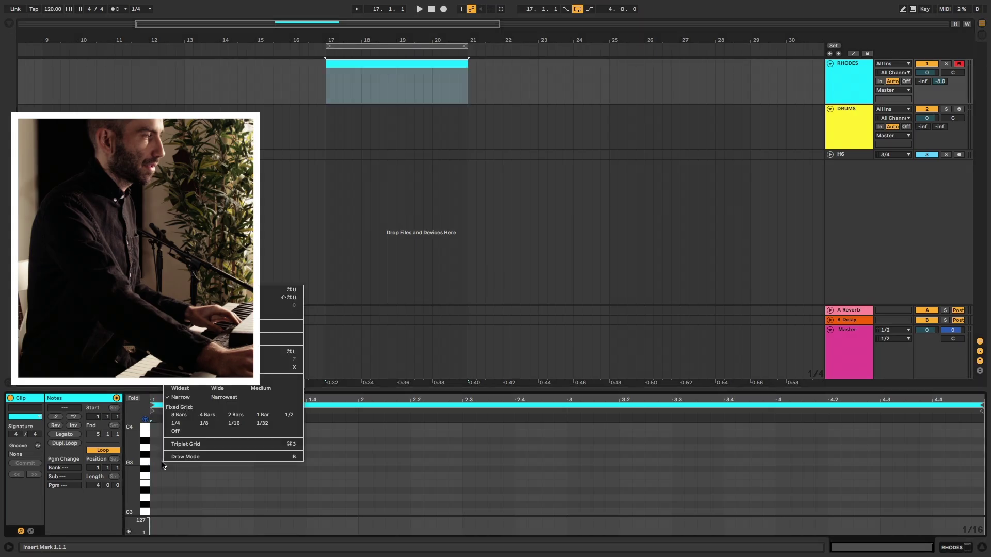
{"action": "left_click", "coordinate": [176, 424]}
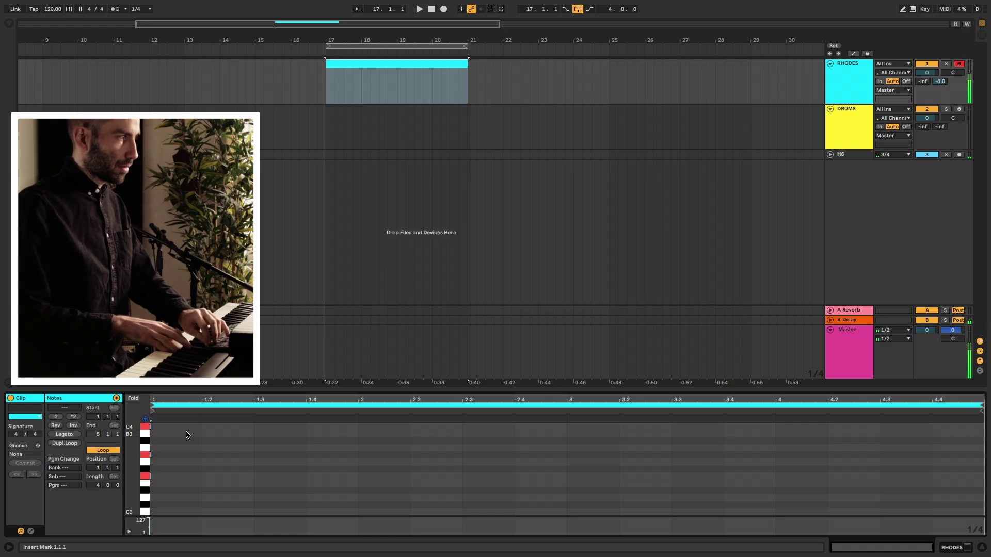
Step: Step-record descending chords in quarter-note steps from the RHODES clip's start through beat 3.3, beginning with F3, G#3 and C4
{"action": "key", "text": "Right"}
{"action": "key", "text": "Right"}
{"action": "key", "text": "Right"}
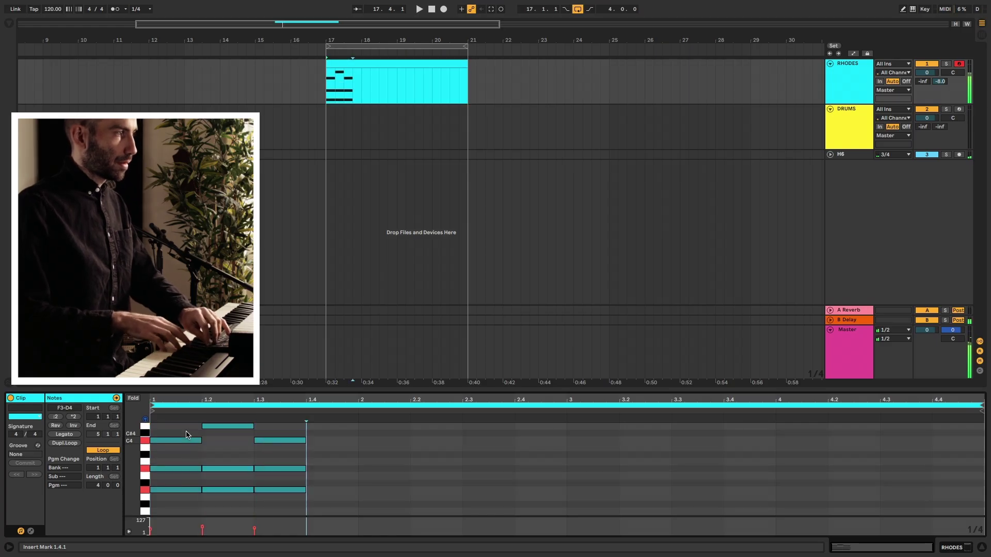
{"action": "key", "text": "Right"}
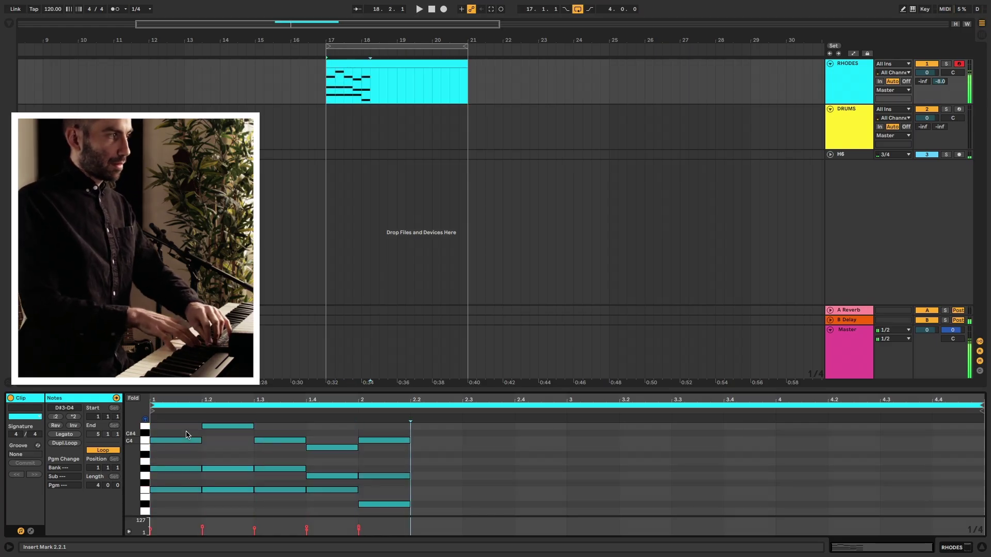
{"action": "key", "text": "Right"}
{"action": "key", "text": "Right"}
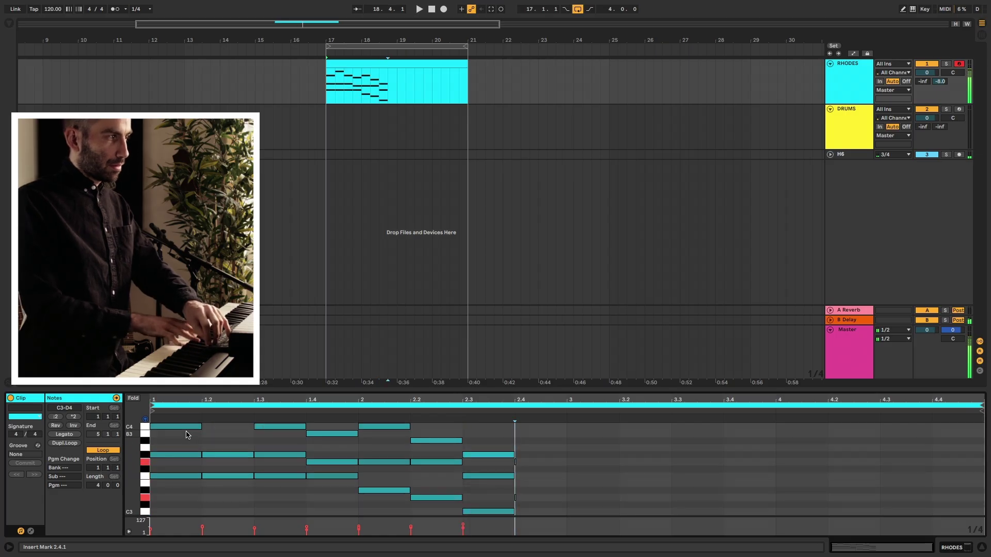
{"action": "key", "text": "Right"}
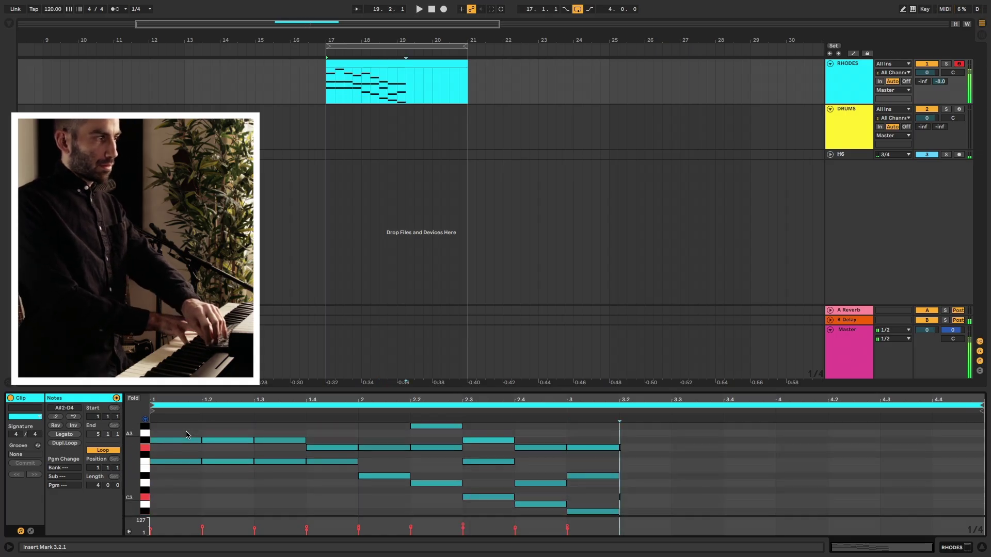
{"action": "key", "text": "Right"}
{"action": "key", "text": "Right"}
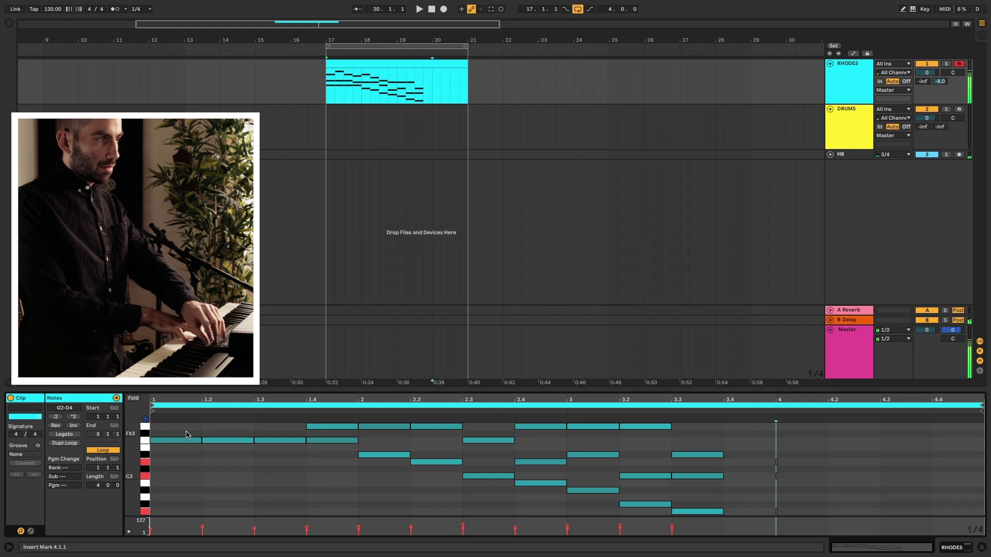
Step: Return to the skipped beat 3.4, step-record quarter-note chords through the end of bar 4, and play back the RHODES clip
{"action": "key", "text": "Left"}
{"action": "key", "text": "Right"}
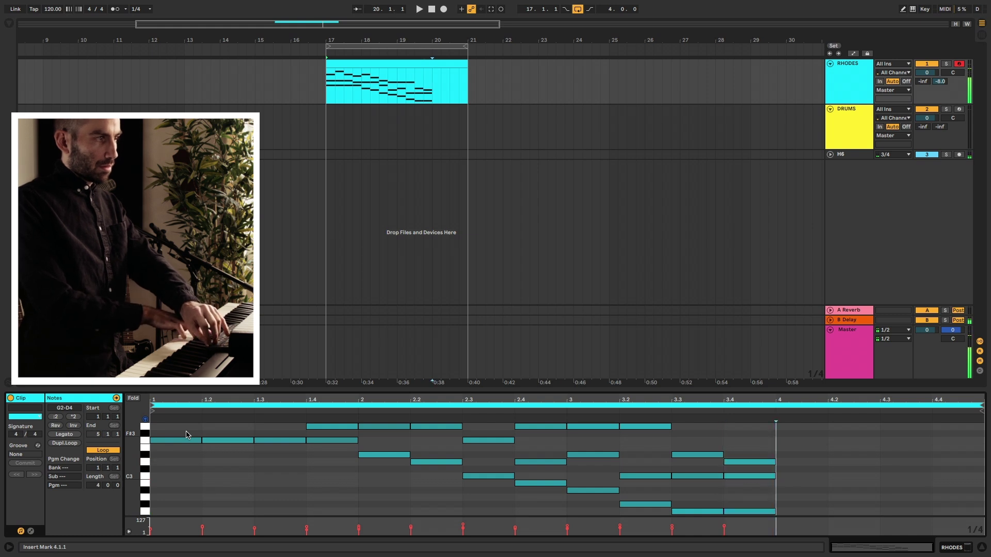
{"action": "key", "text": "Right"}
{"action": "key", "text": "Right"}
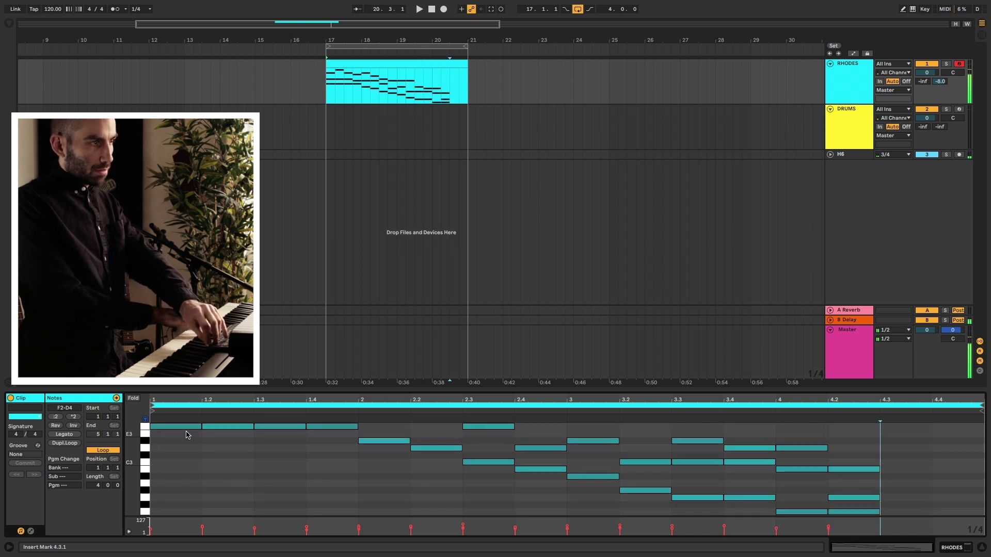
{"action": "key", "text": "Right"}
{"action": "key", "text": "Right"}
{"action": "key", "text": "space"}
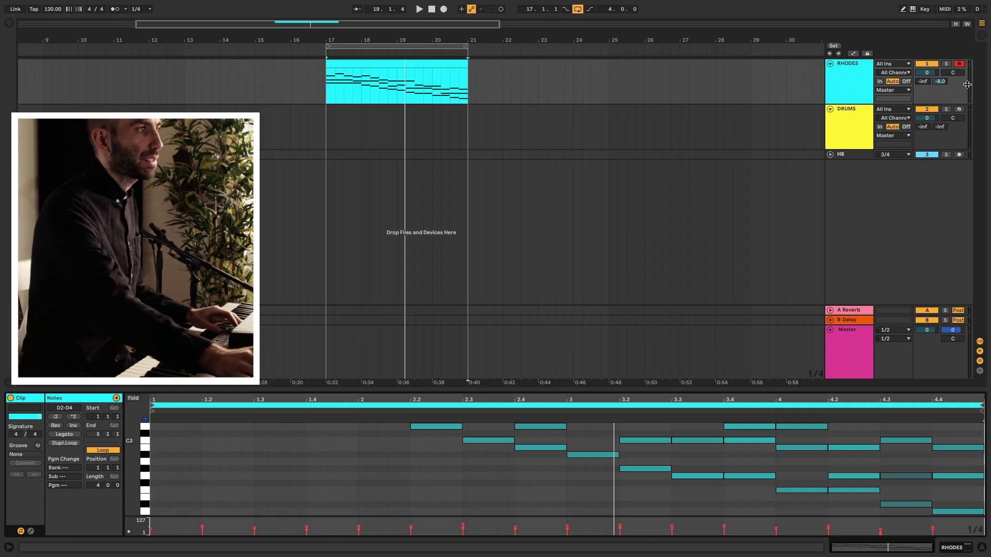
Step: Try raising the velocity of all notes in the RHODES clip, and undo the recent edits
{"action": "left_click", "coordinate": [859, 80]}
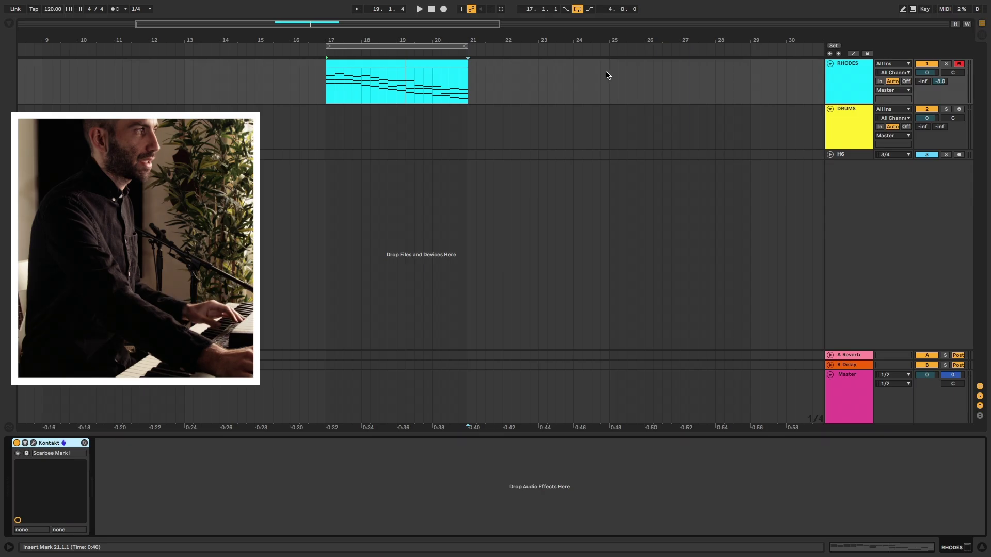
{"action": "left_click", "coordinate": [440, 61]}
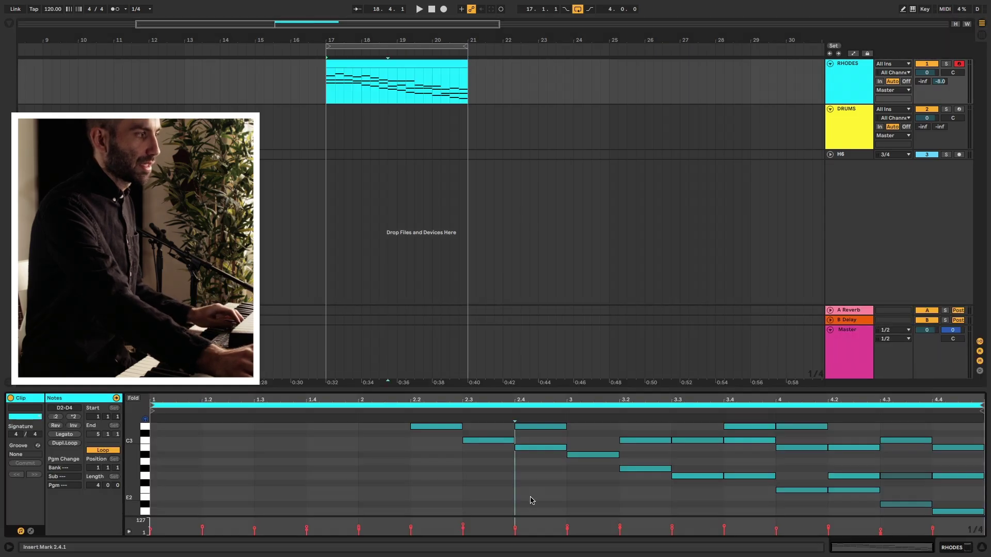
{"action": "key", "text": "ctrl+a"}
{"action": "left_click_drag", "start_coordinate": [516, 530], "coordinate": [515, 523]}
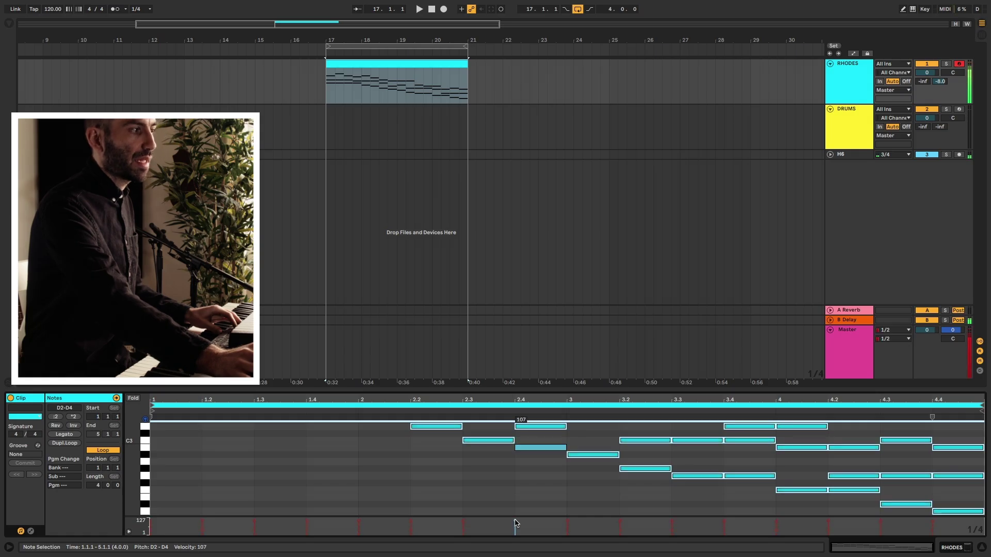
{"action": "key", "text": "ctrl+z"}
{"action": "key", "text": "ctrl+z"}
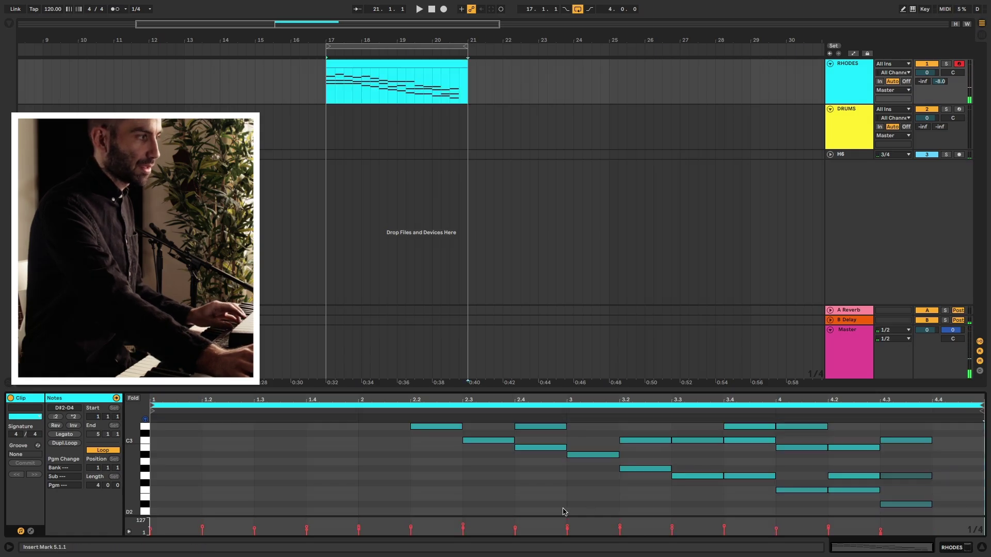
Step: Search the browser for "vel" and insert the Velocity device before Kontakt on the RHODES track
{"action": "double_click", "coordinate": [843, 83]}
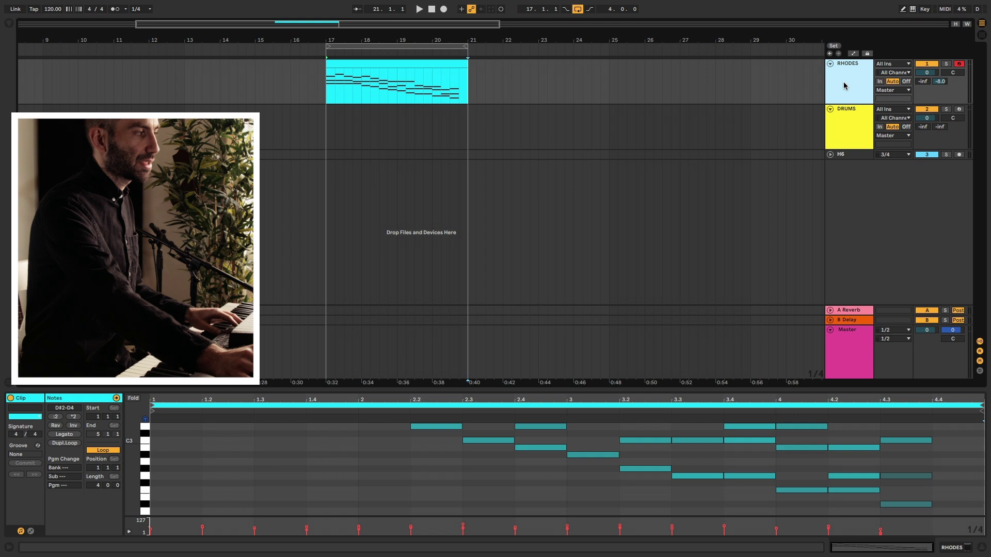
{"action": "key", "text": "ctrl+f"}
{"action": "type", "text": "vvel"}
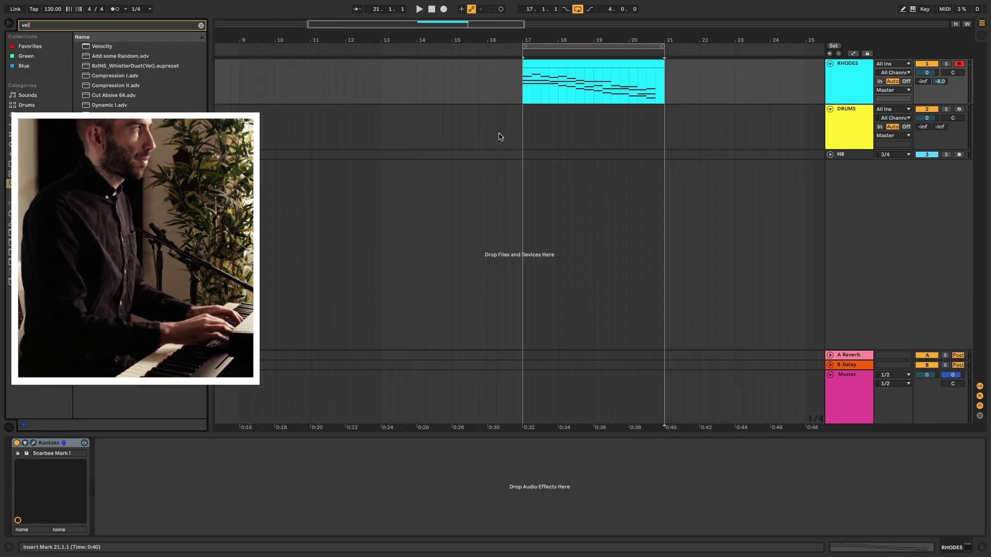
{"action": "key", "text": "Down"}
{"action": "key", "text": "Return"}
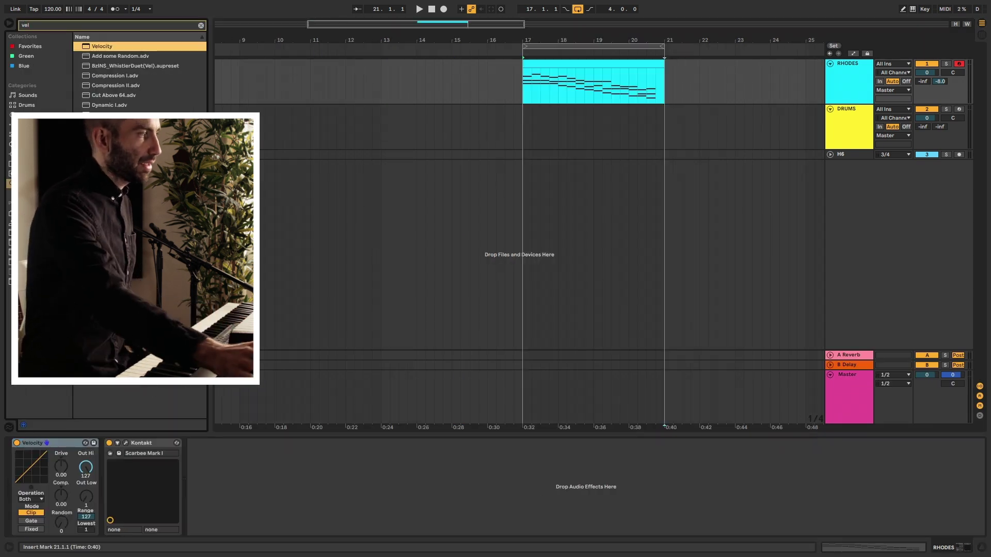
Step: Set the Velocity device to Fixed mode with Out Hi at 67 and play back the RHODES clip
{"action": "left_click", "coordinate": [45, 534]}
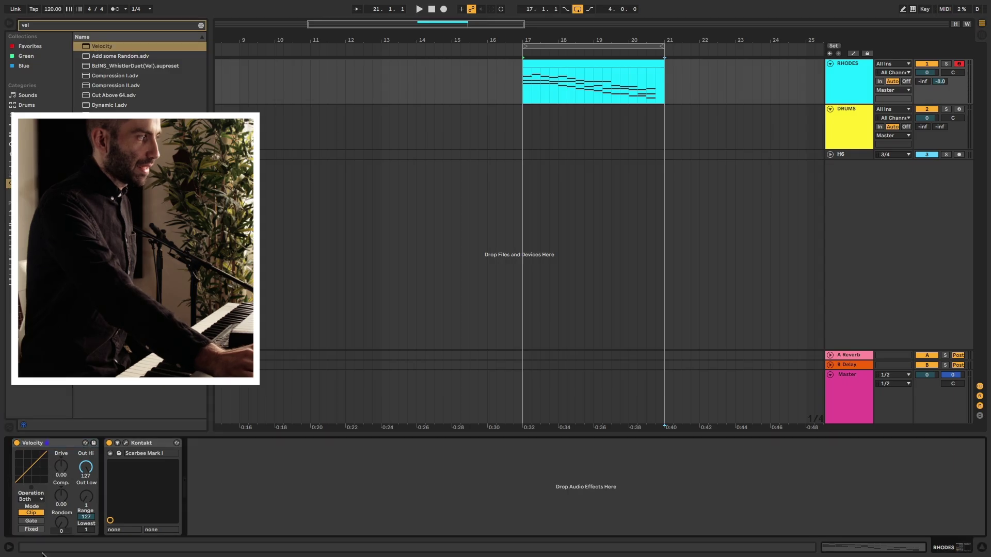
{"action": "left_click", "coordinate": [29, 529]}
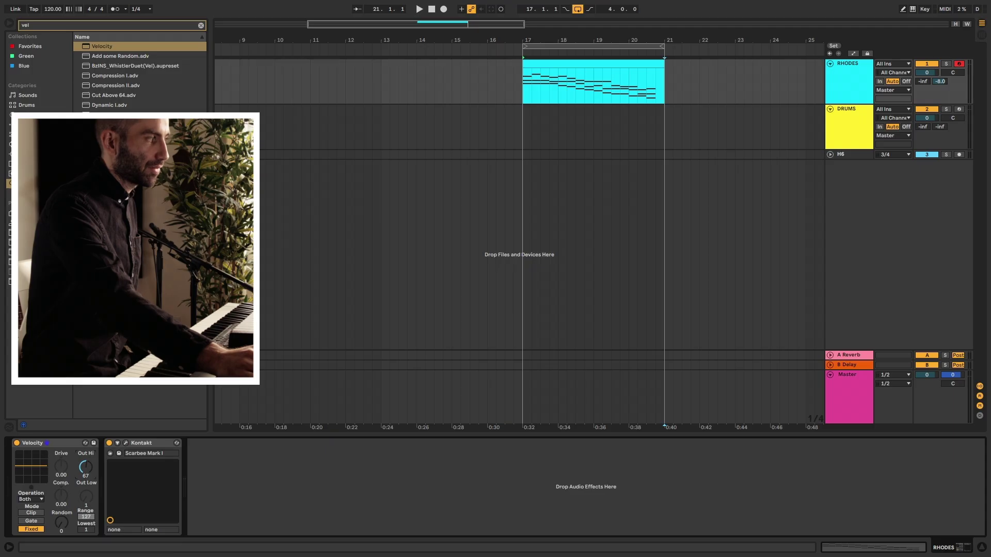
{"action": "key", "text": "space"}
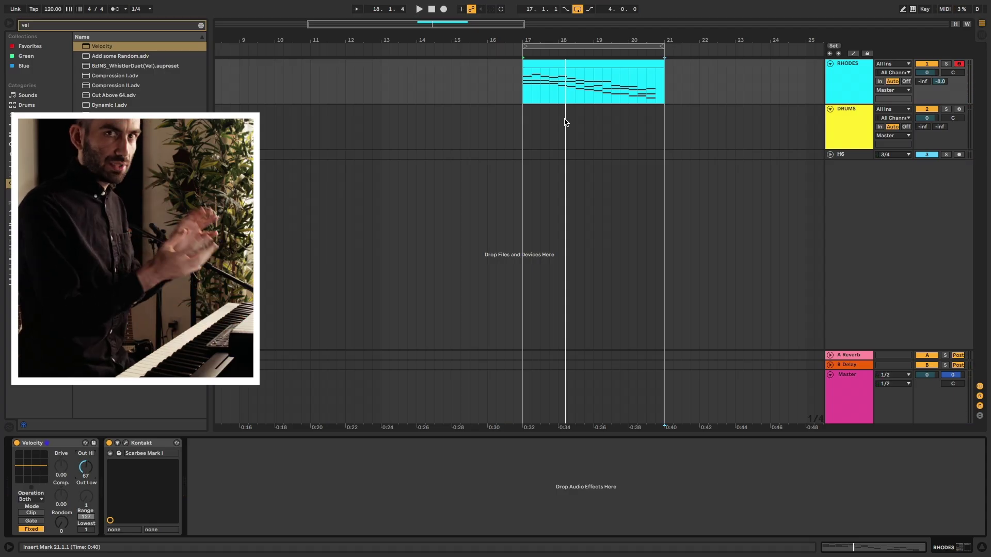
{"action": "key", "text": "space"}
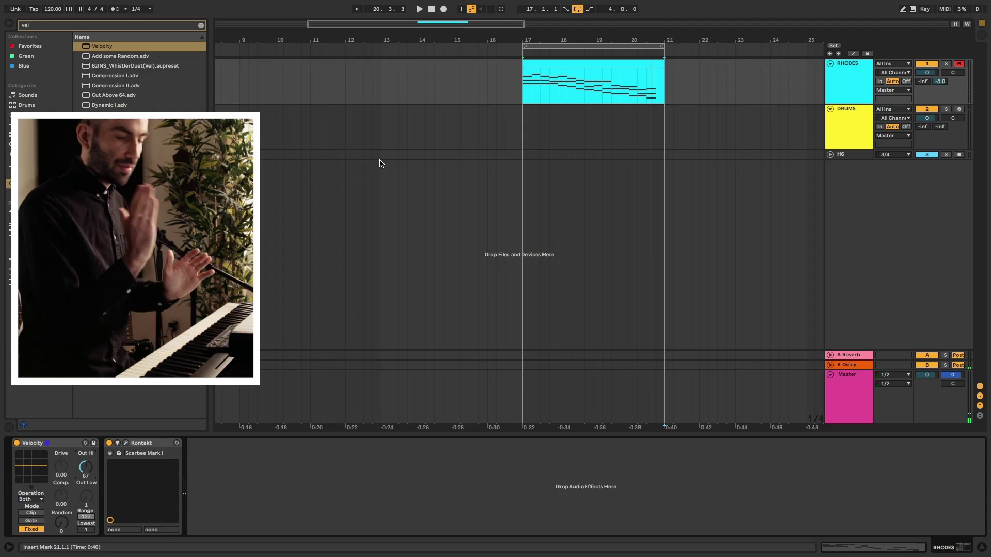
Step: Add an Arpeggiator with DownUp style and 1/16 rate before Kontakt, and set the RHODES track's A Reverb send to -6.0 dB
{"action": "key", "text": "ctrl+f"}
{"action": "type", "text": "arp"}
{"action": "key", "text": "Down"}
{"action": "key", "text": "Return"}
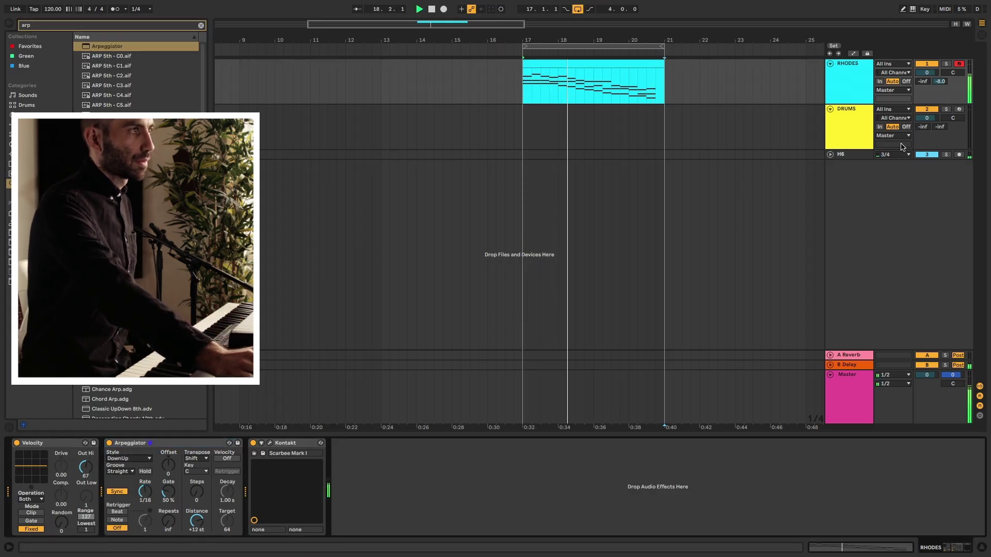
{"action": "left_click_drag", "start_coordinate": [928, 81], "coordinate": [928, 49]}
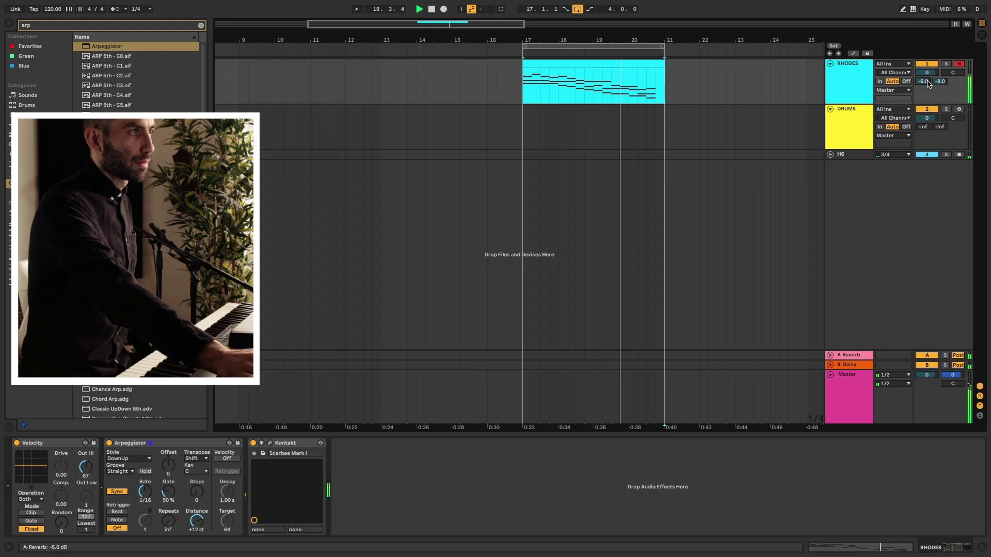
Step: Arm the DRUMS track and play back the RHODES clip together with the drum clip from bar 17
{"action": "left_click", "coordinate": [959, 109]}
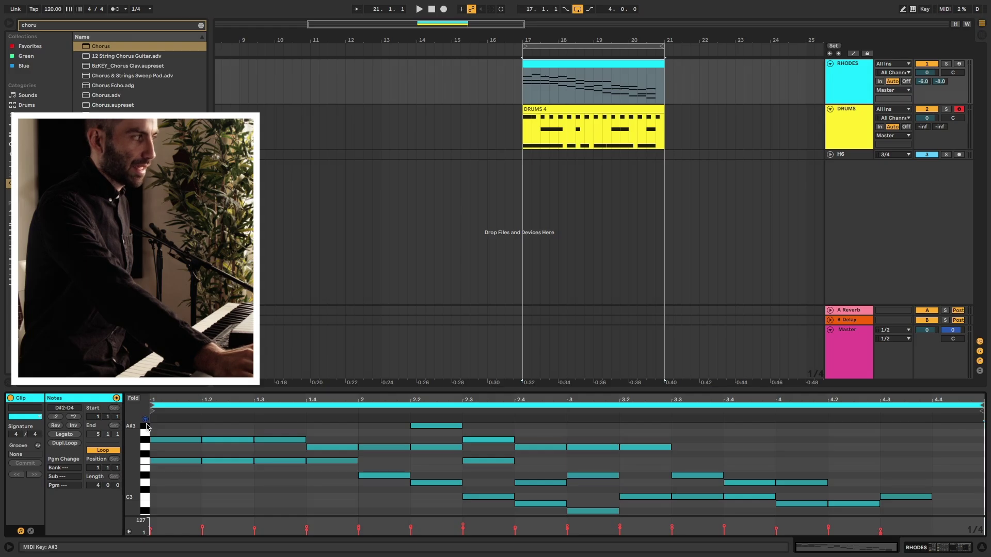
{"action": "key", "text": "space"}
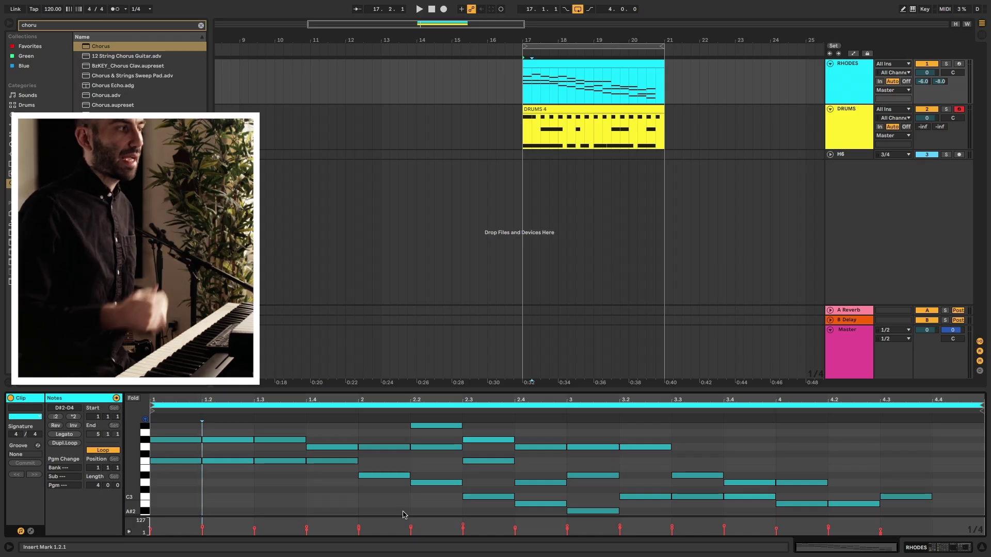
Step: Arm the RHODES track and step-record an extra quarter-note D3 at beat 1.2 of its clip
{"action": "key", "text": "c"}
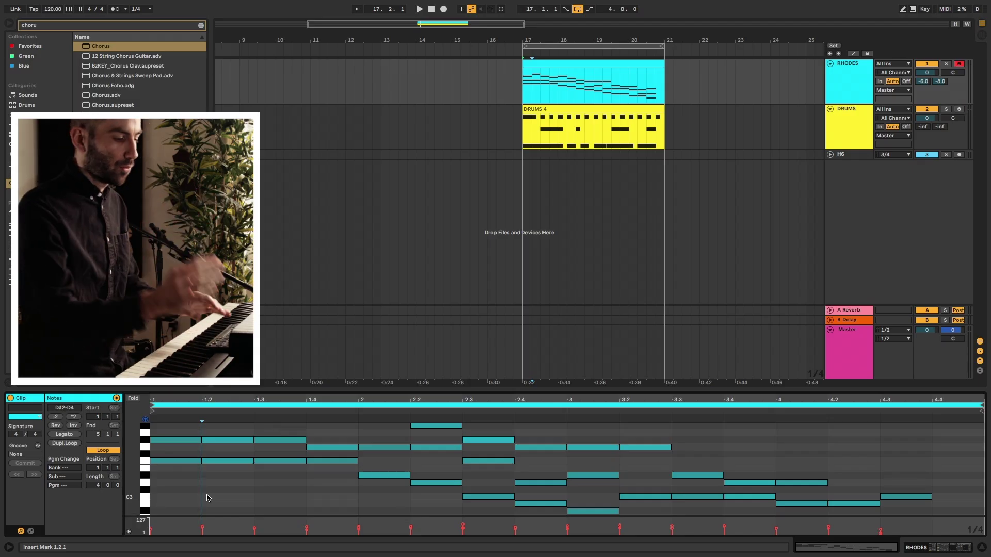
{"action": "left_click", "coordinate": [244, 492]}
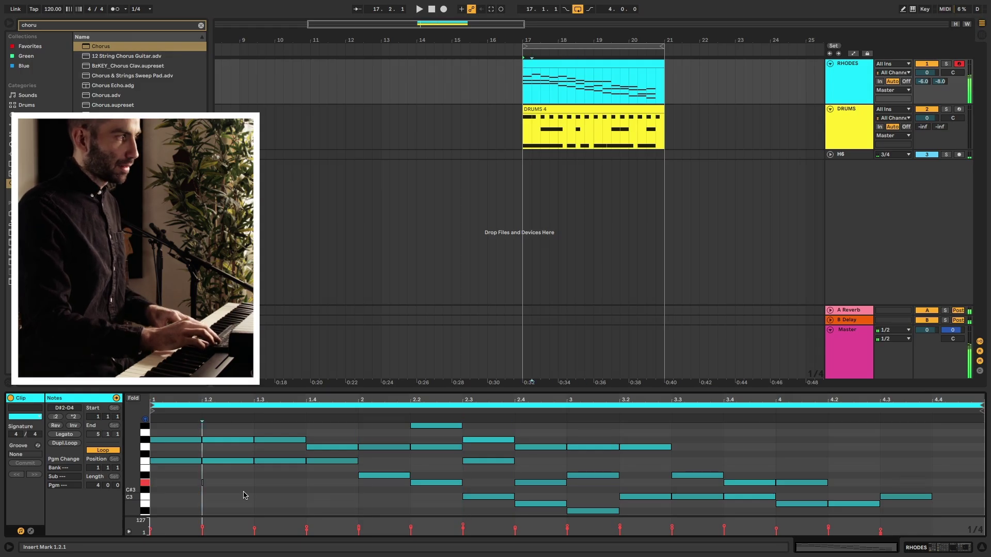
{"action": "key", "text": "Right"}
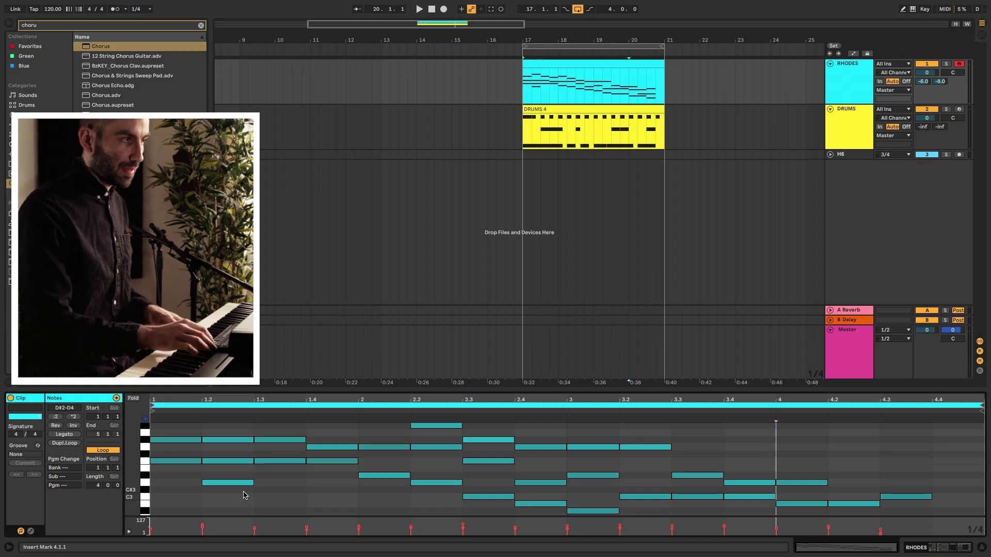
Step: Step-record an F3 held from 4.1 to the RHODES clip's end and play back both clips
{"action": "key", "text": "Right"}
{"action": "key", "text": "Right"}
{"action": "key", "text": "Right"}
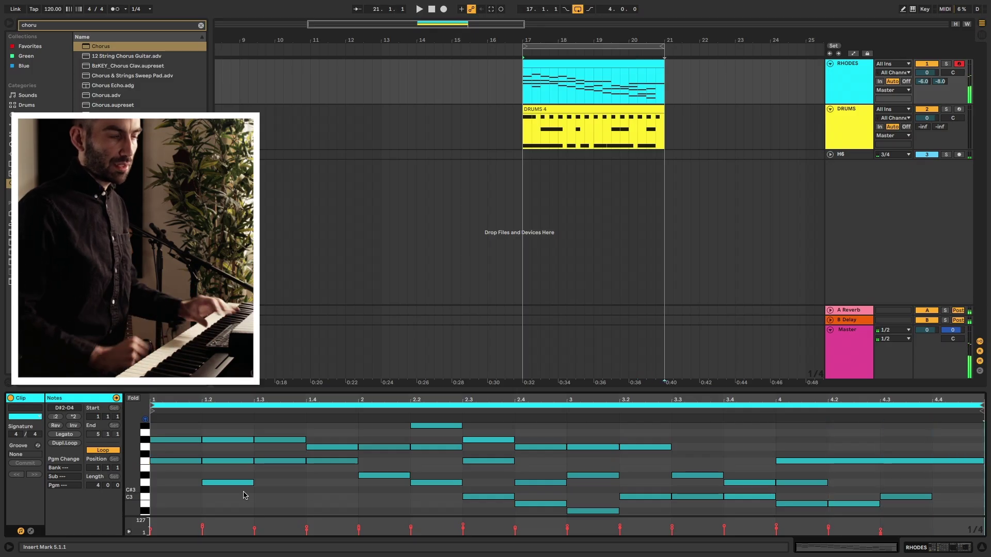
{"action": "key", "text": "space"}
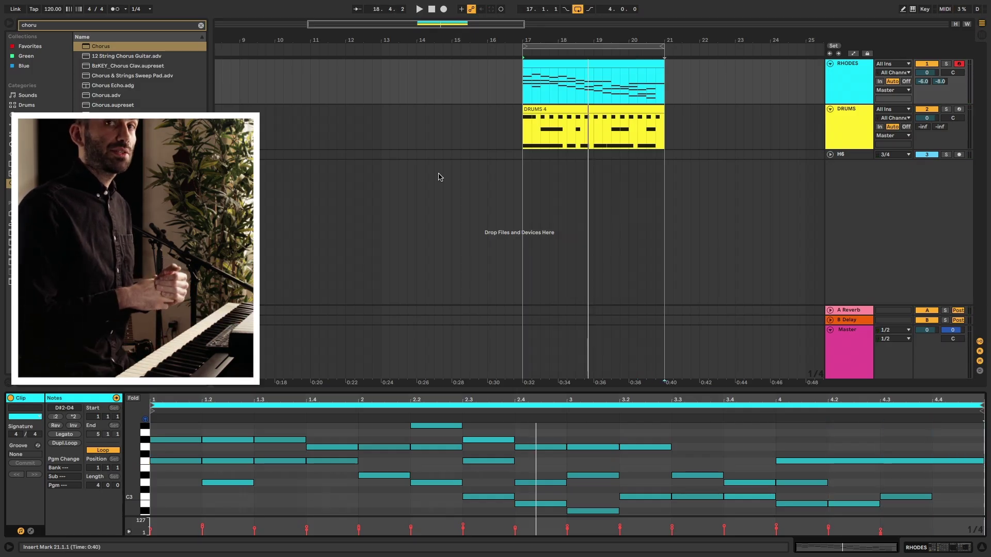